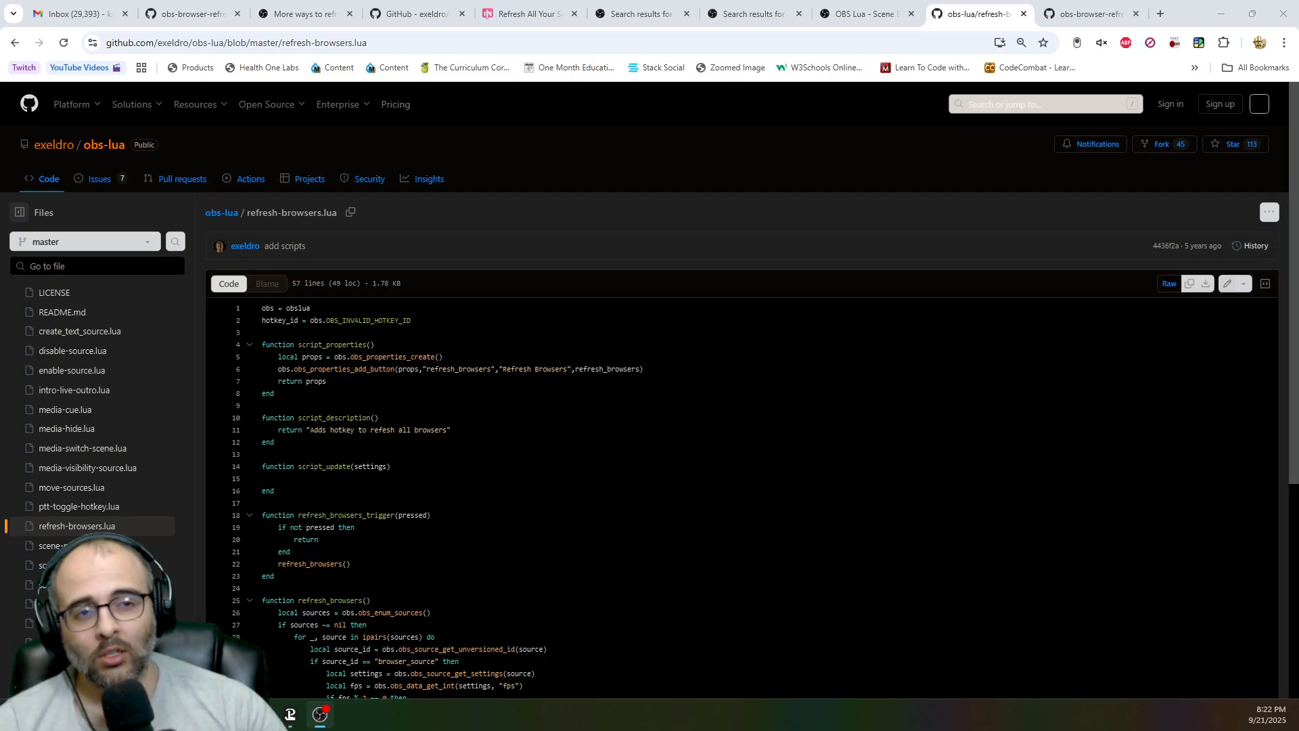
Step: Switch to the OBS Studio window, maximize it and turn on Studio Mode
{"action": "left_click_drag", "start_coordinate": [1298, 165], "coordinate": [899, 163]}
{"action": "double_click", "coordinate": [883, 162]}
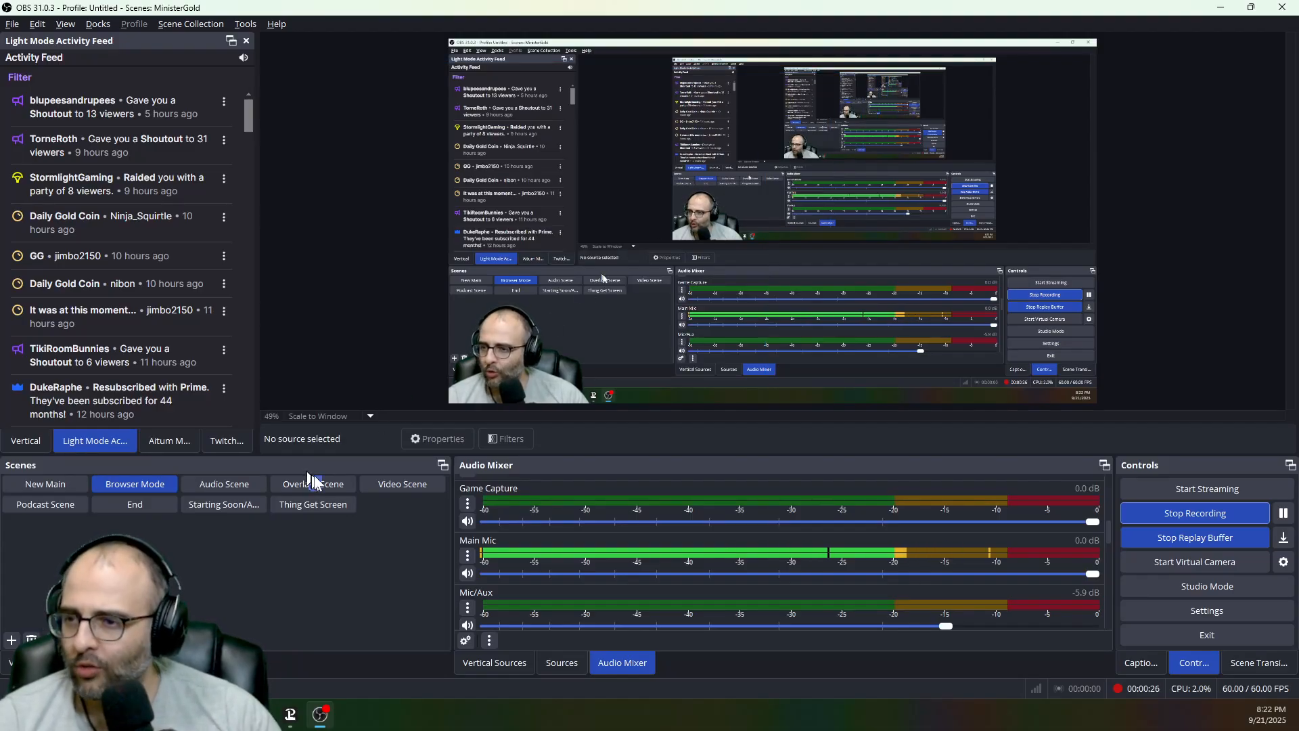
{"action": "left_click", "coordinate": [1168, 591]}
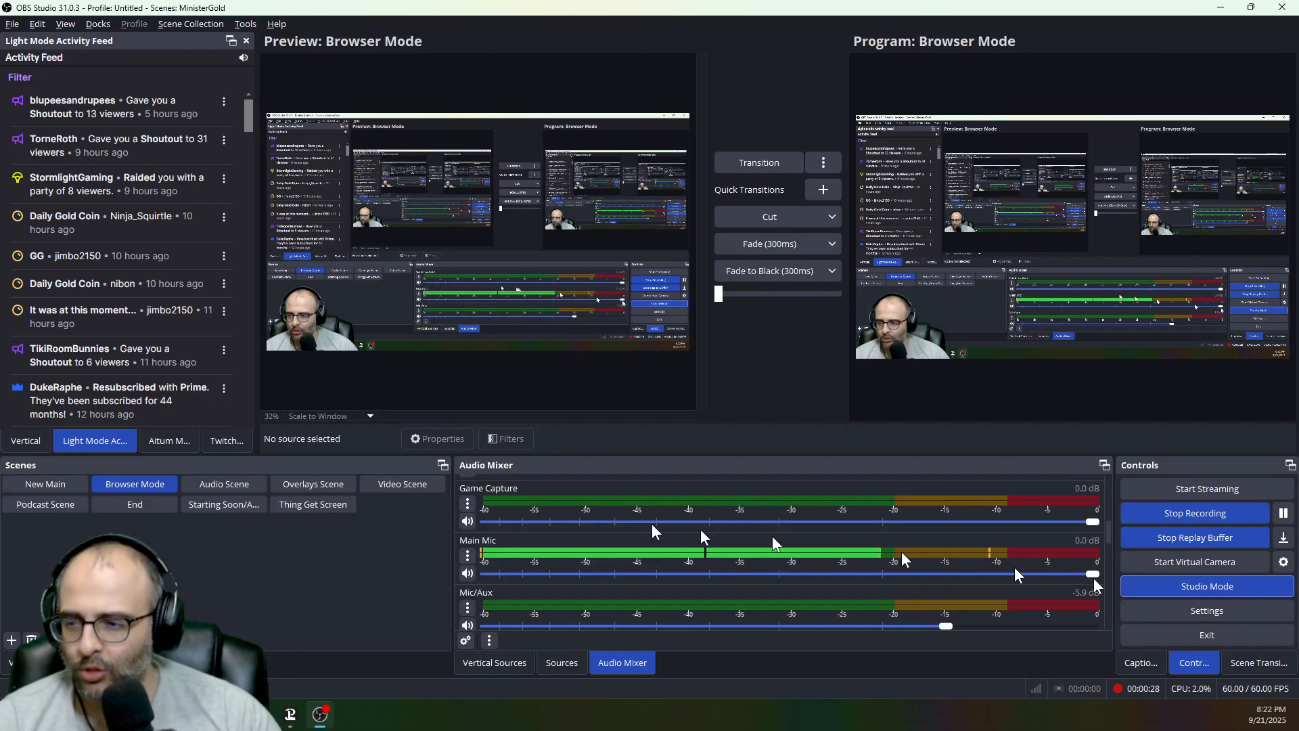
Step: Load the Overlays Scene in the preview and look through its sources, selecting the MIU YouTube browser source
{"action": "left_click", "coordinate": [299, 484]}
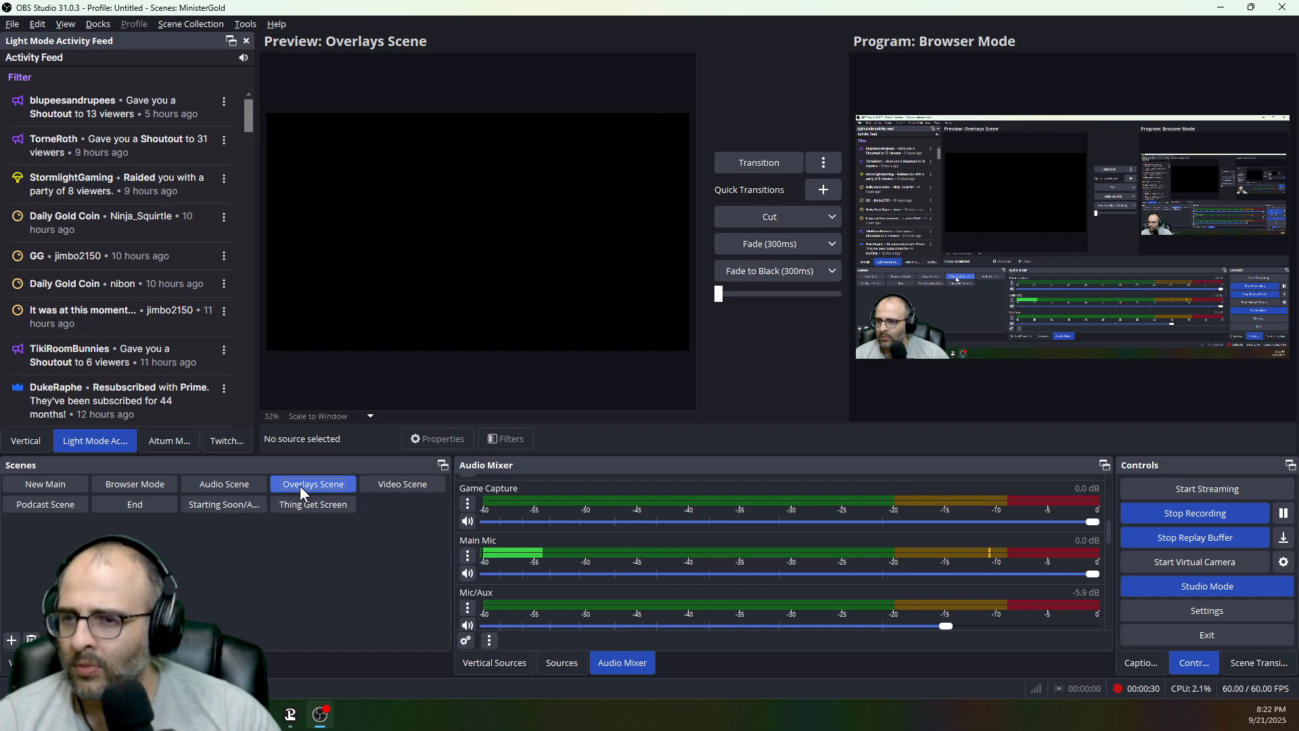
{"action": "left_click", "coordinate": [561, 663]}
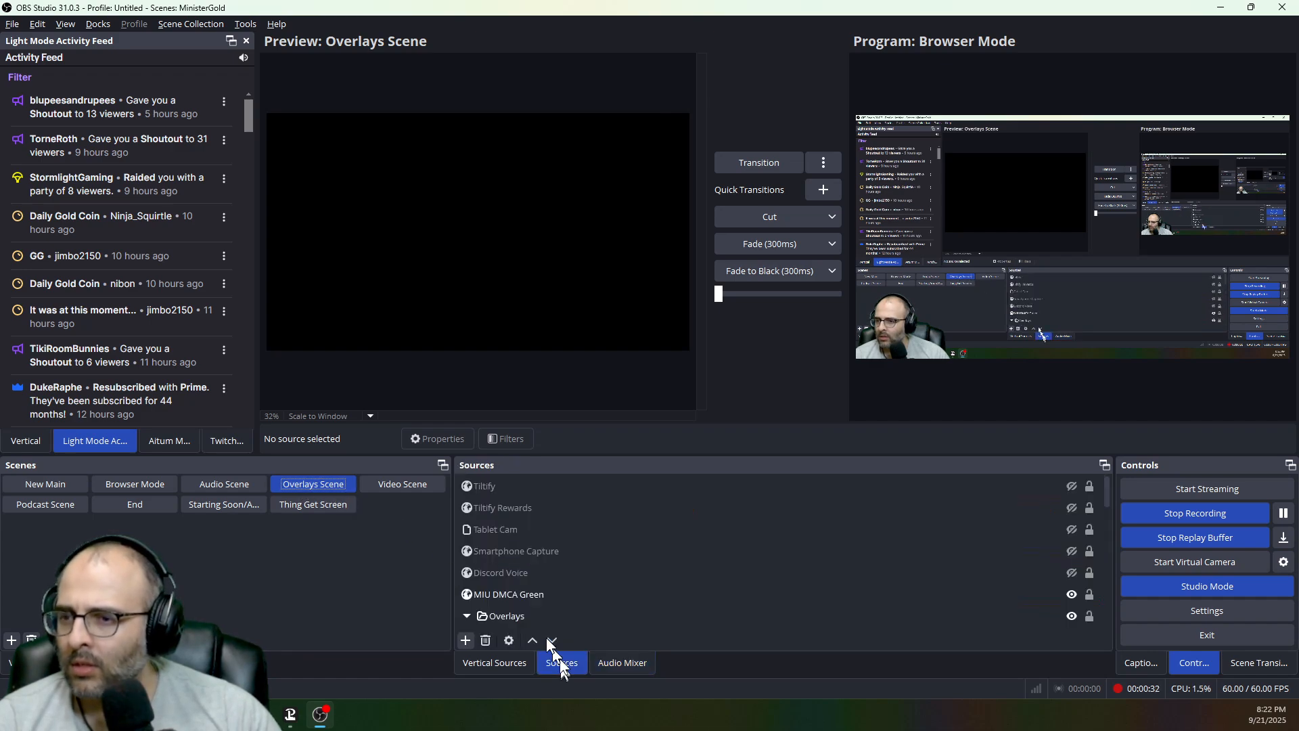
{"action": "left_click", "coordinate": [595, 537]}
{"action": "left_click", "coordinate": [596, 551]}
{"action": "left_click", "coordinate": [598, 573]}
{"action": "left_click", "coordinate": [600, 512]}
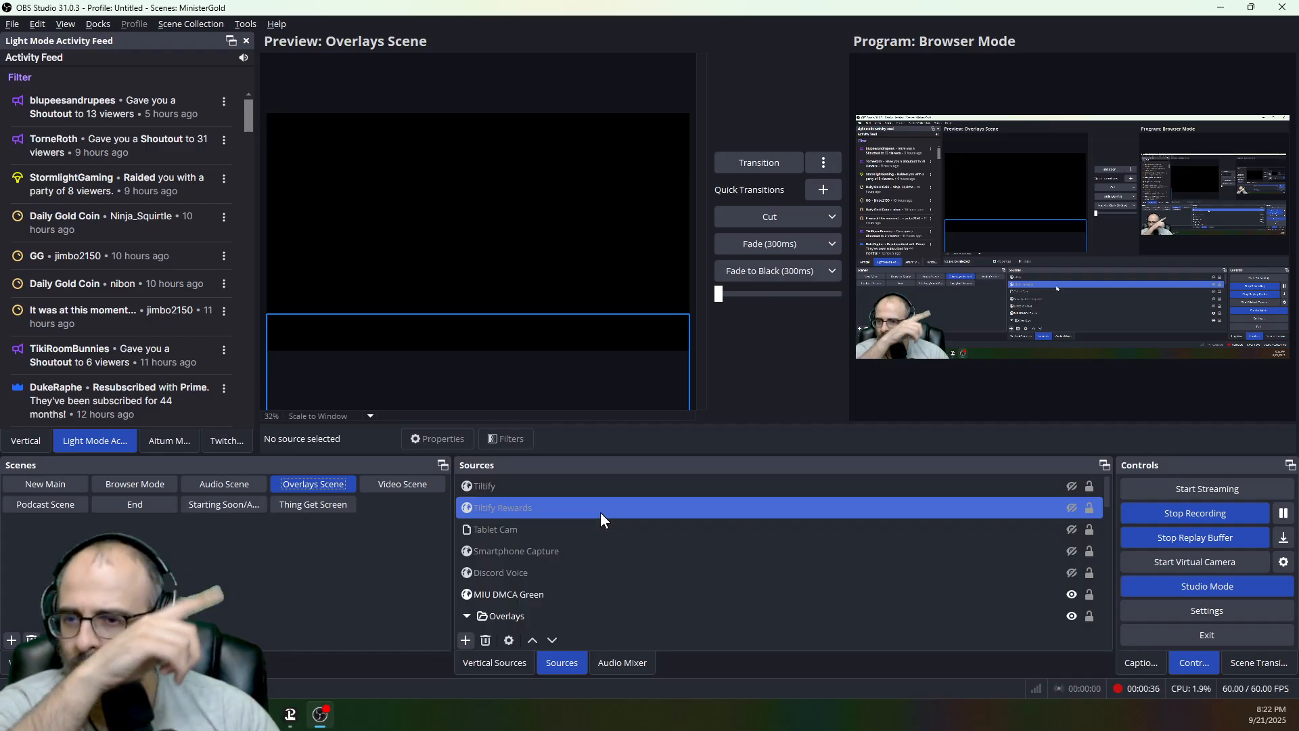
{"action": "left_click", "coordinate": [607, 548]}
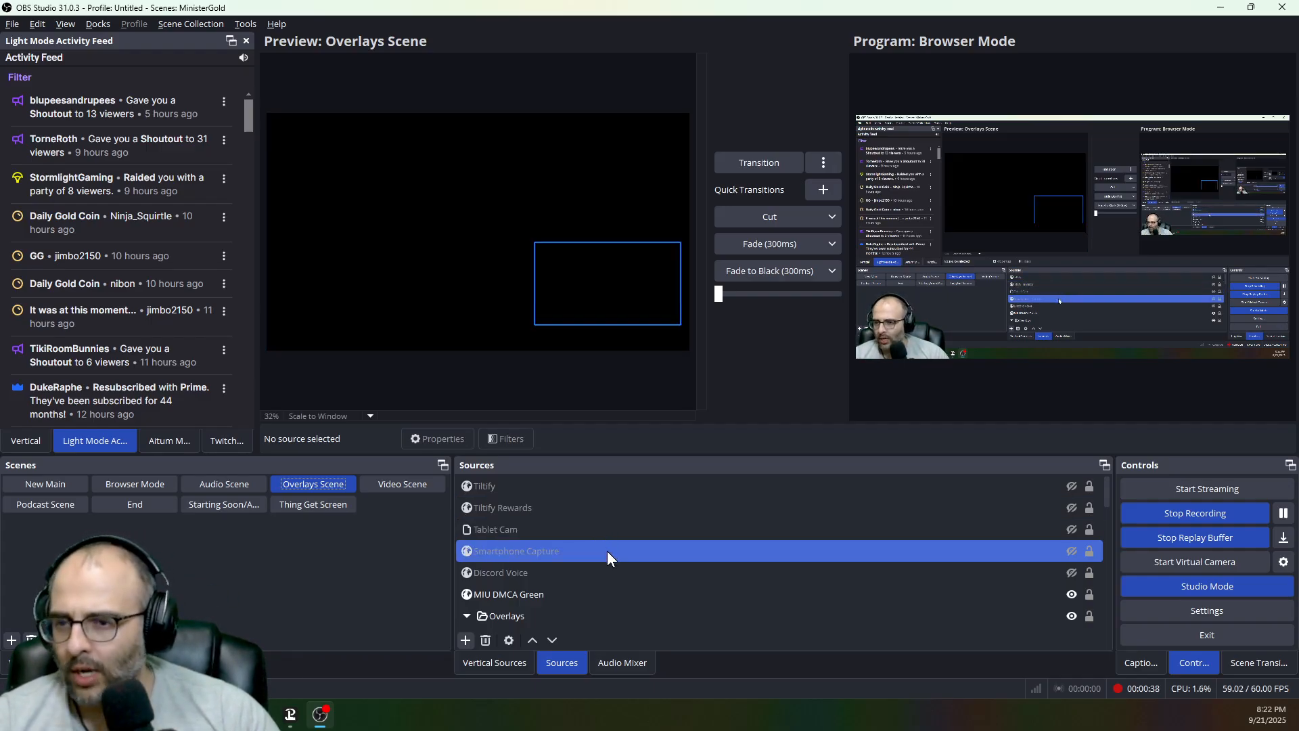
{"action": "scroll", "coordinate": [601, 558], "scroll_direction": "down", "scroll_amount": 5}
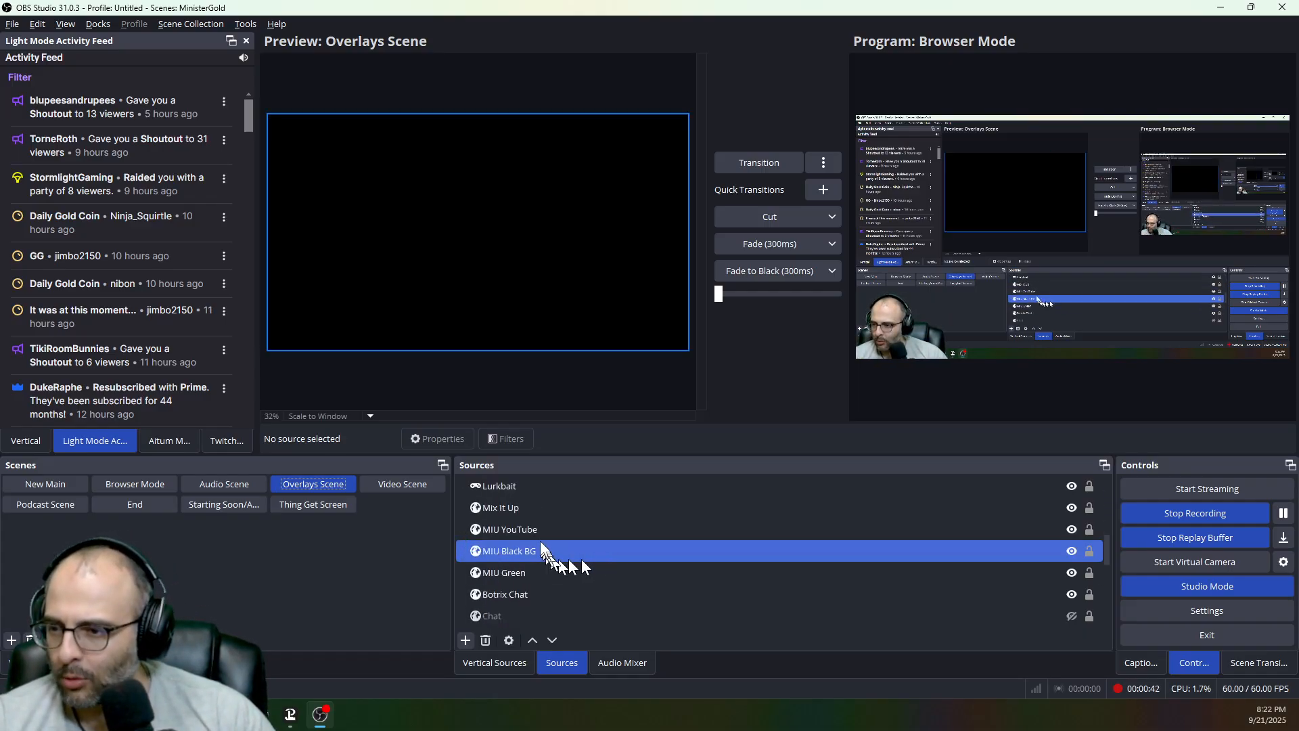
{"action": "left_click", "coordinate": [531, 507]}
{"action": "left_click", "coordinate": [534, 532]}
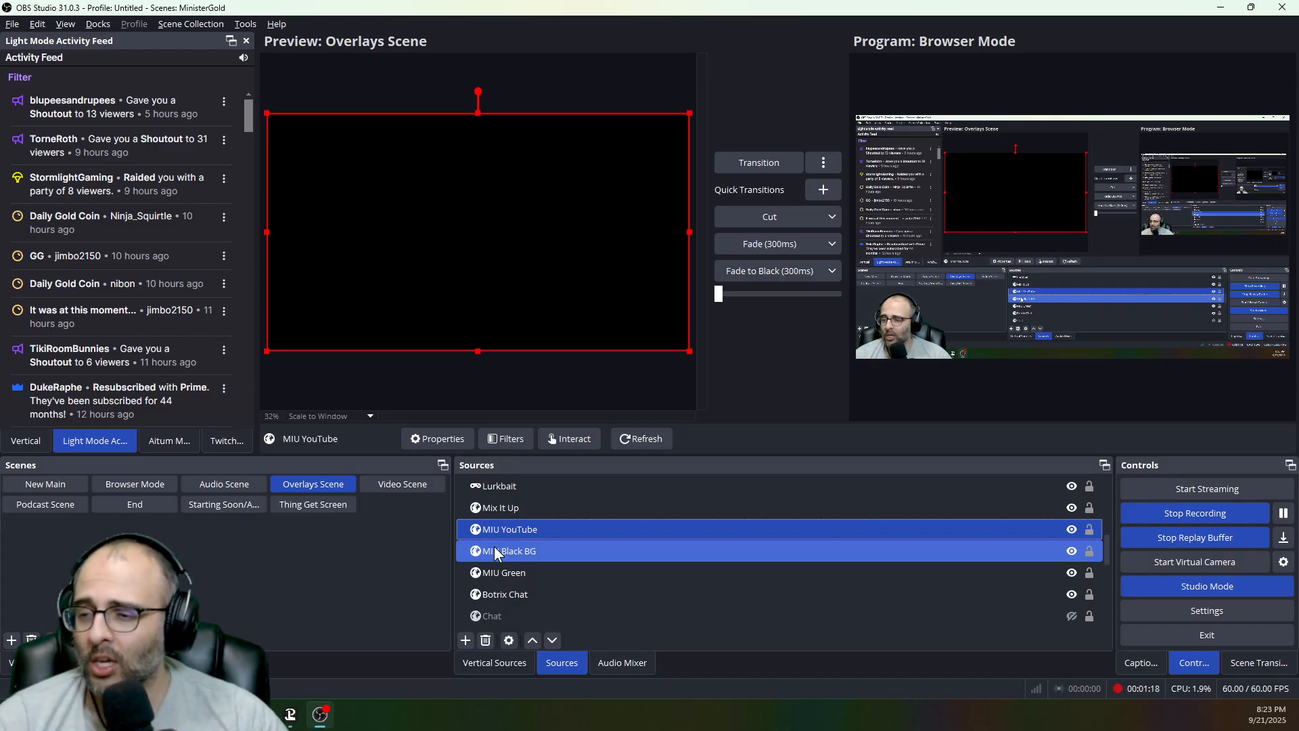
{"action": "left_click", "coordinate": [512, 530]}
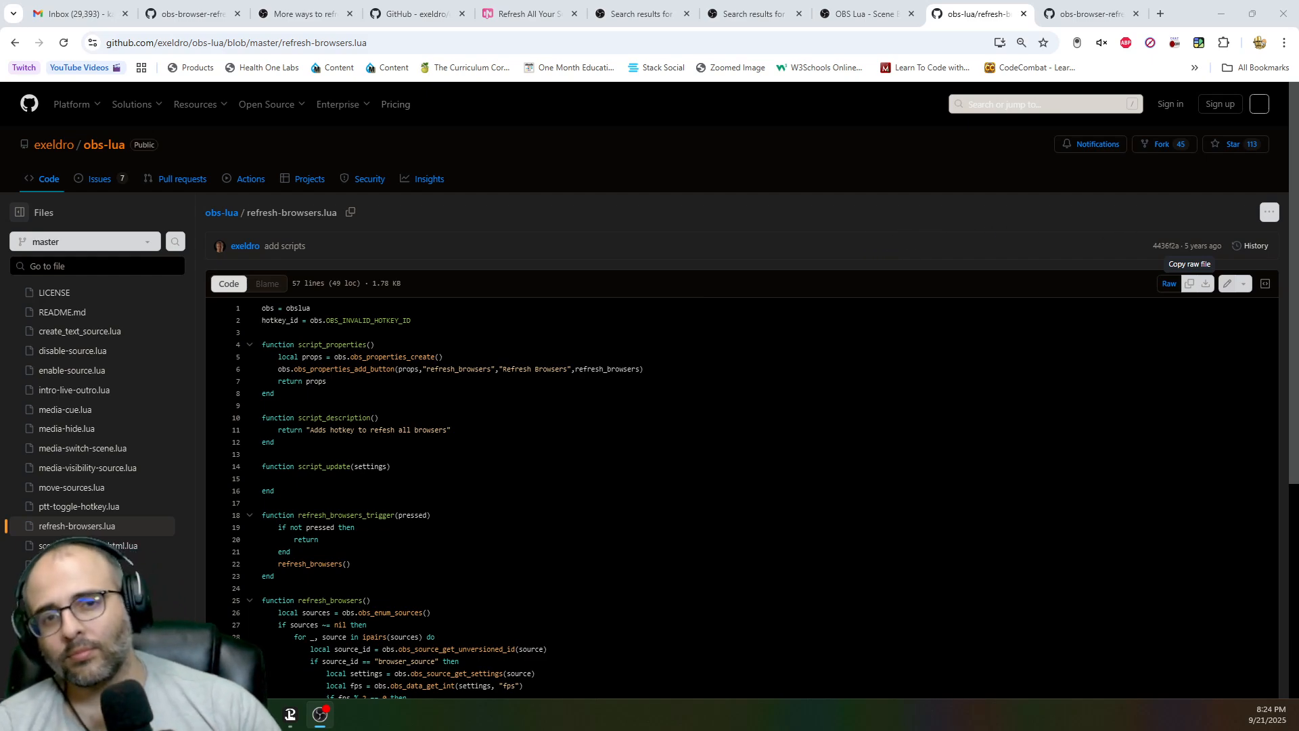
Step: Switch to a maximized OBS Studio and open the file location of the loaded refresh-browsers.lua script
{"action": "key", "text": "alt+Tab"}
{"action": "left_click_drag", "start_coordinate": [900, 138], "coordinate": [871, 135]}
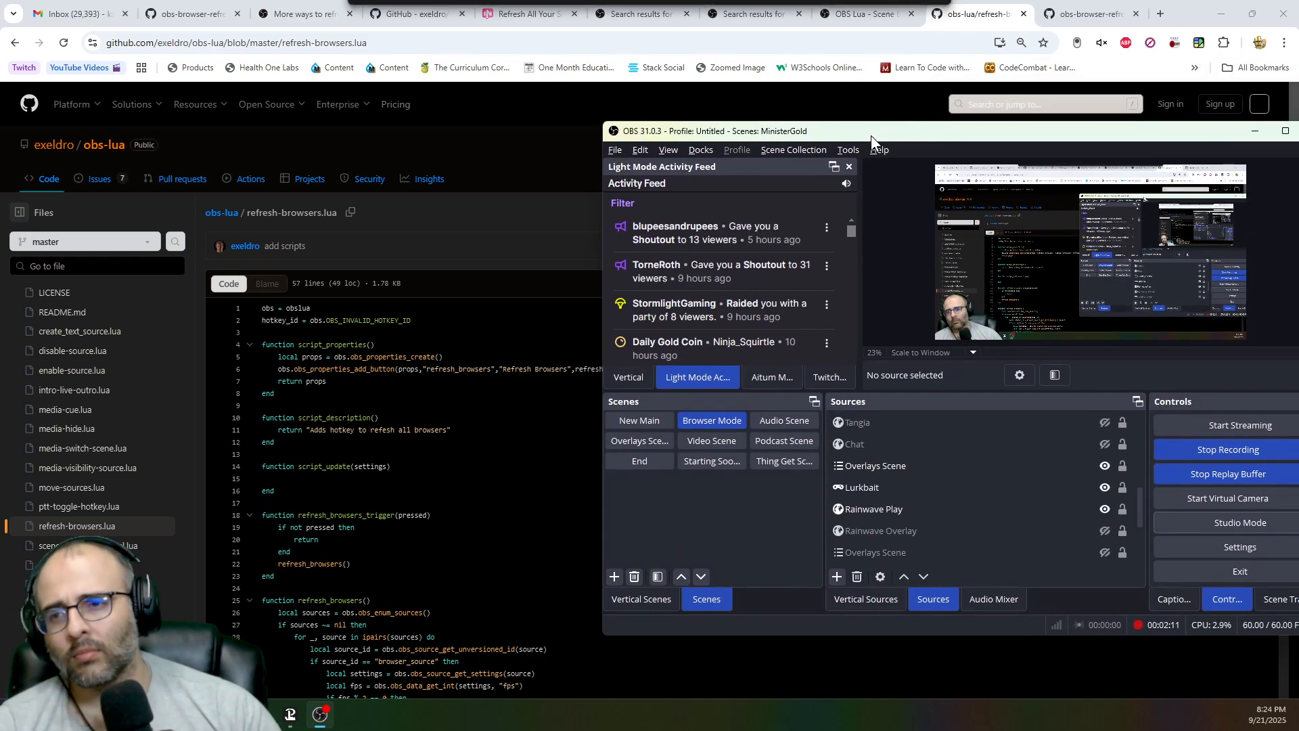
{"action": "double_click", "coordinate": [871, 132]}
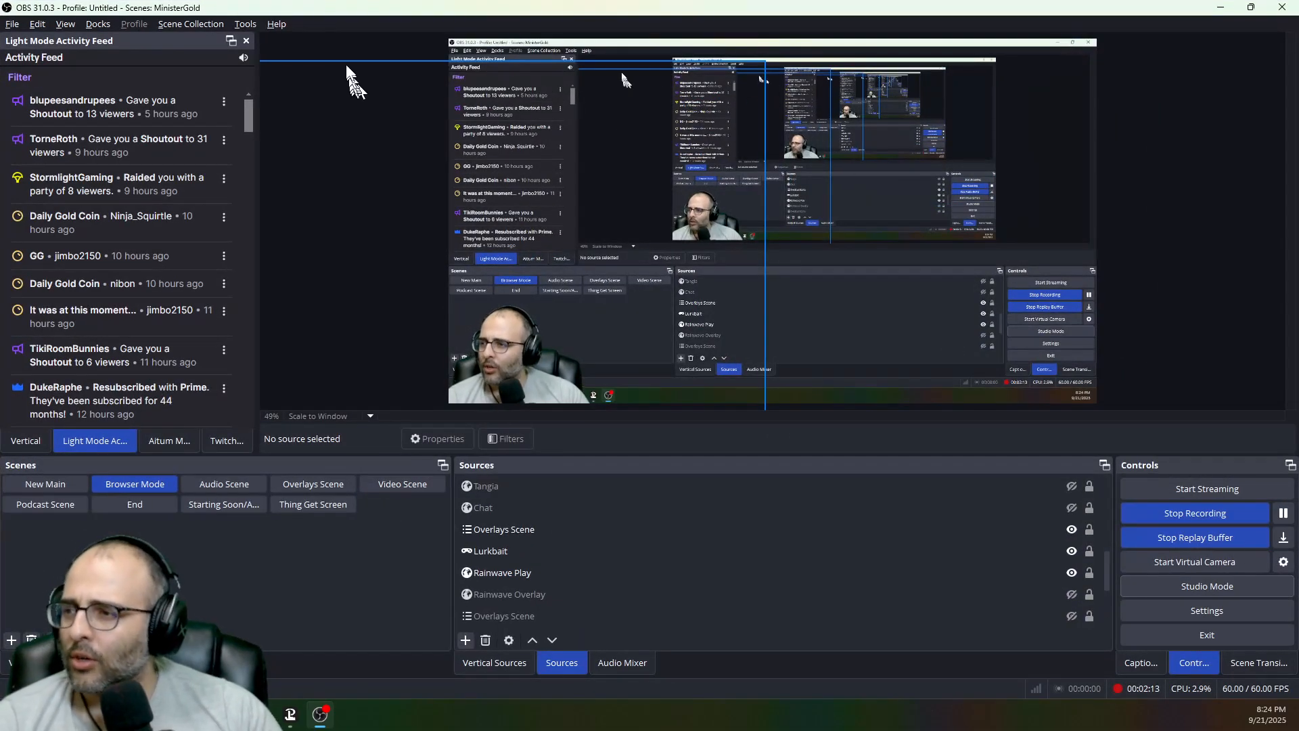
{"action": "left_click", "coordinate": [246, 25]}
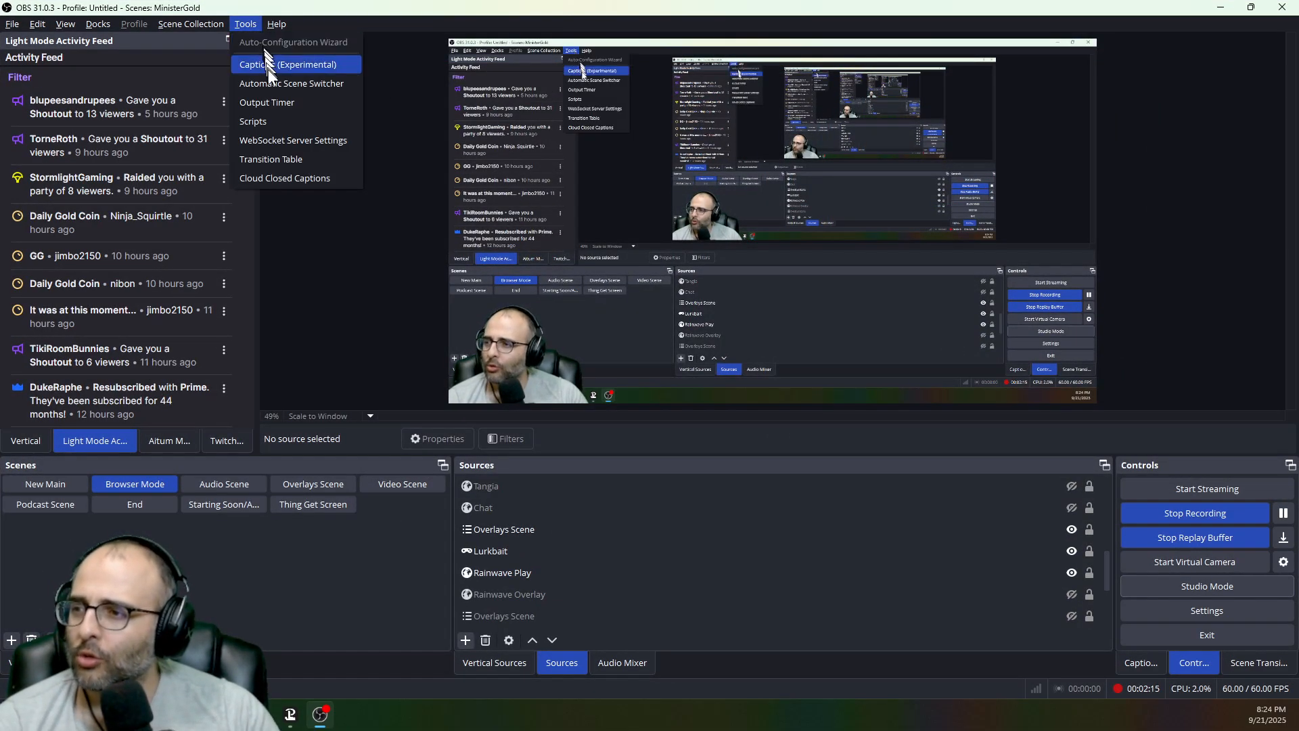
{"action": "left_click", "coordinate": [270, 115]}
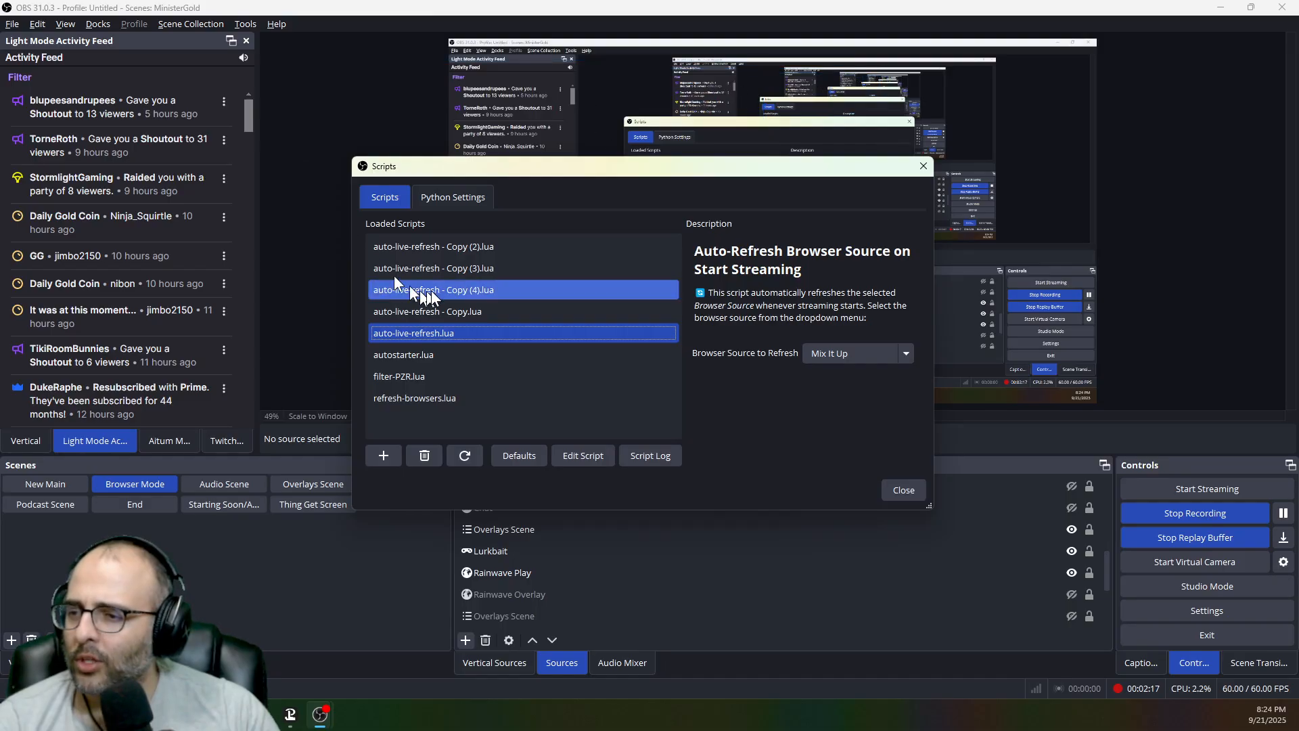
{"action": "right_click", "coordinate": [424, 396]}
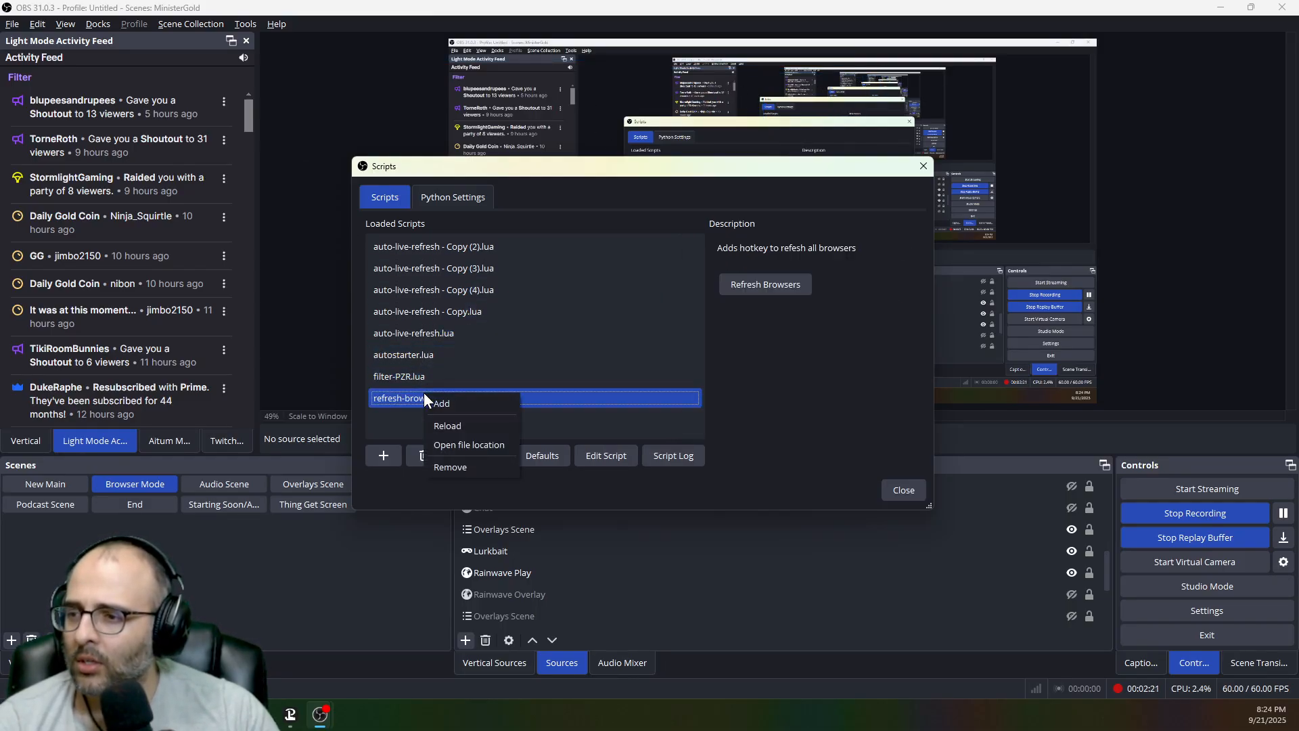
{"action": "left_click", "coordinate": [494, 441]}
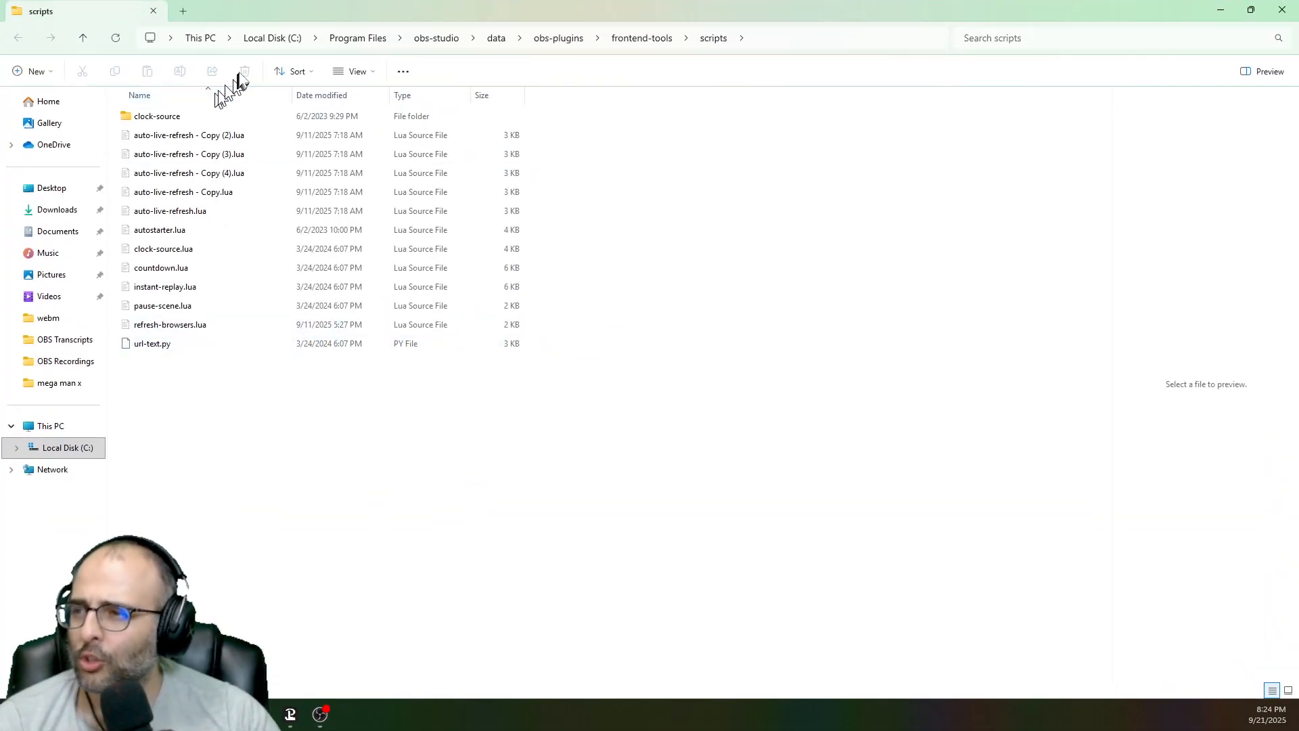
Step: Display the full path of the OBS scripts folder, then return to its file list in the maximized window
{"action": "left_click", "coordinate": [826, 42]}
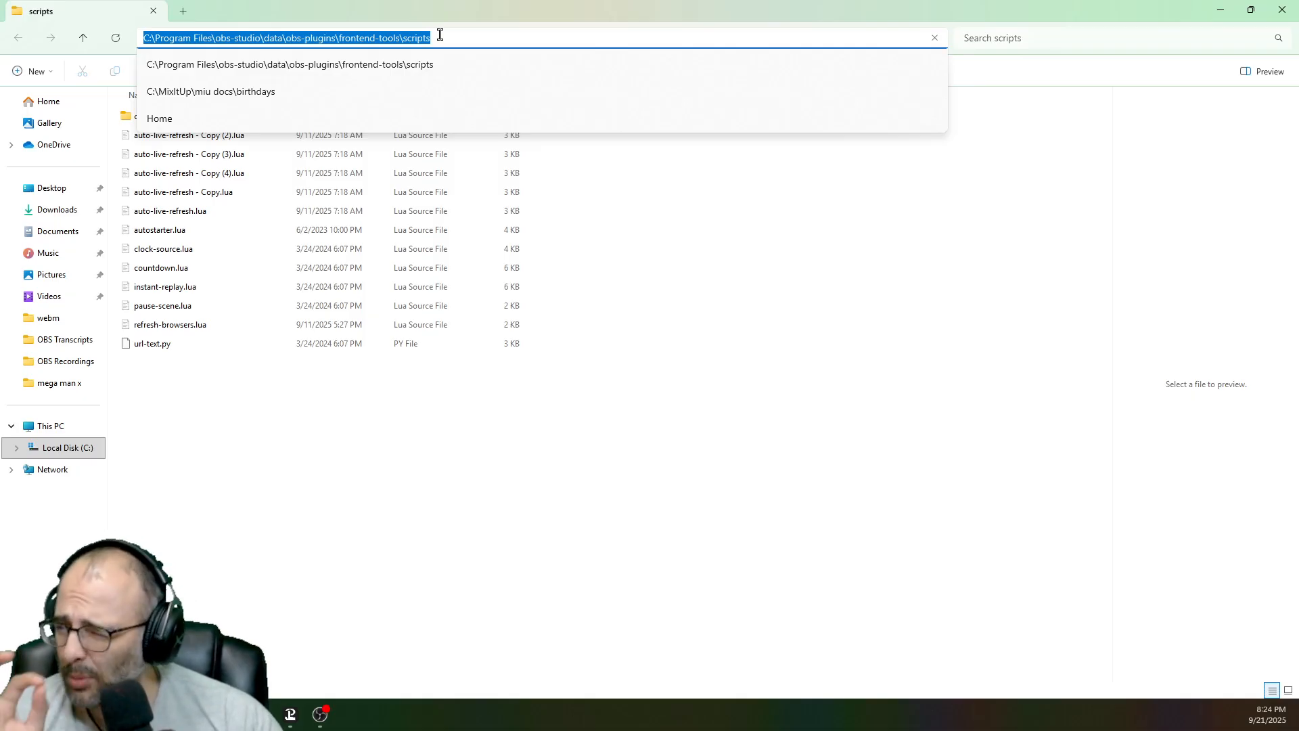
{"action": "left_click", "coordinate": [222, 37]}
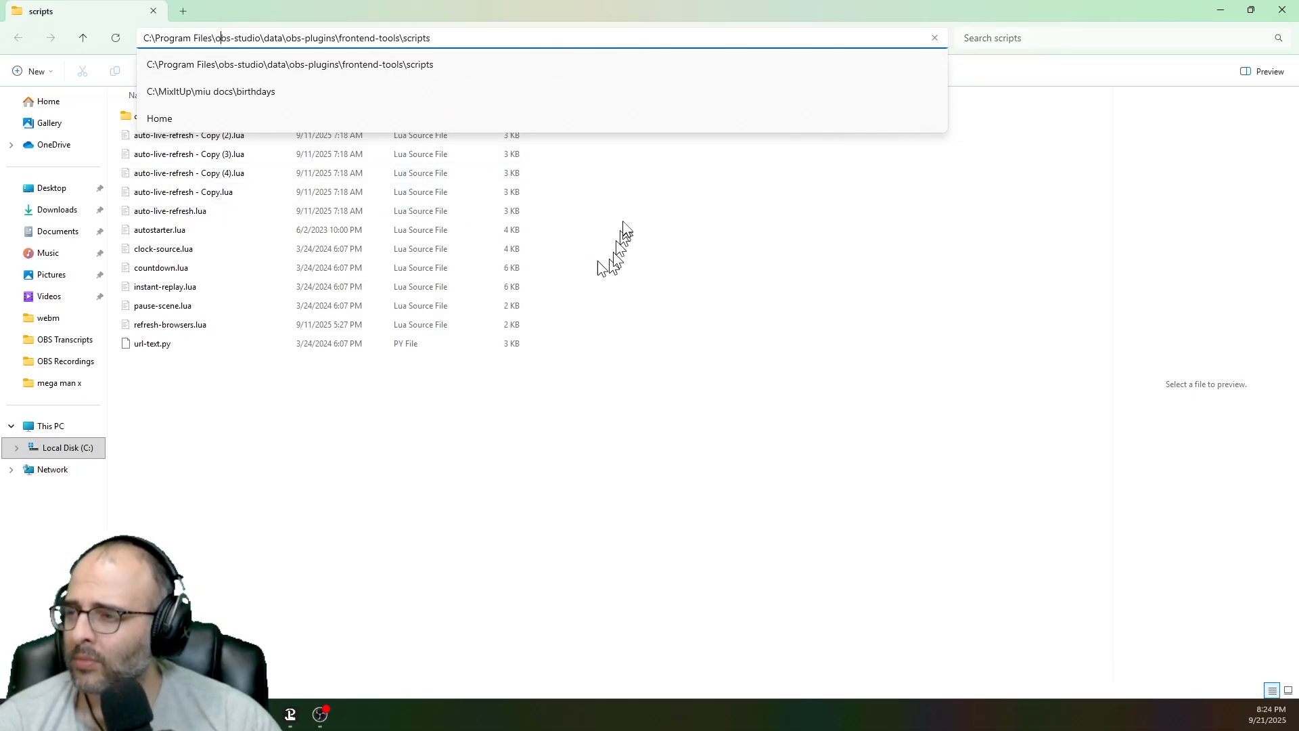
{"action": "left_click_drag", "start_coordinate": [487, 14], "coordinate": [578, 120]}
{"action": "double_click", "coordinate": [580, 115]}
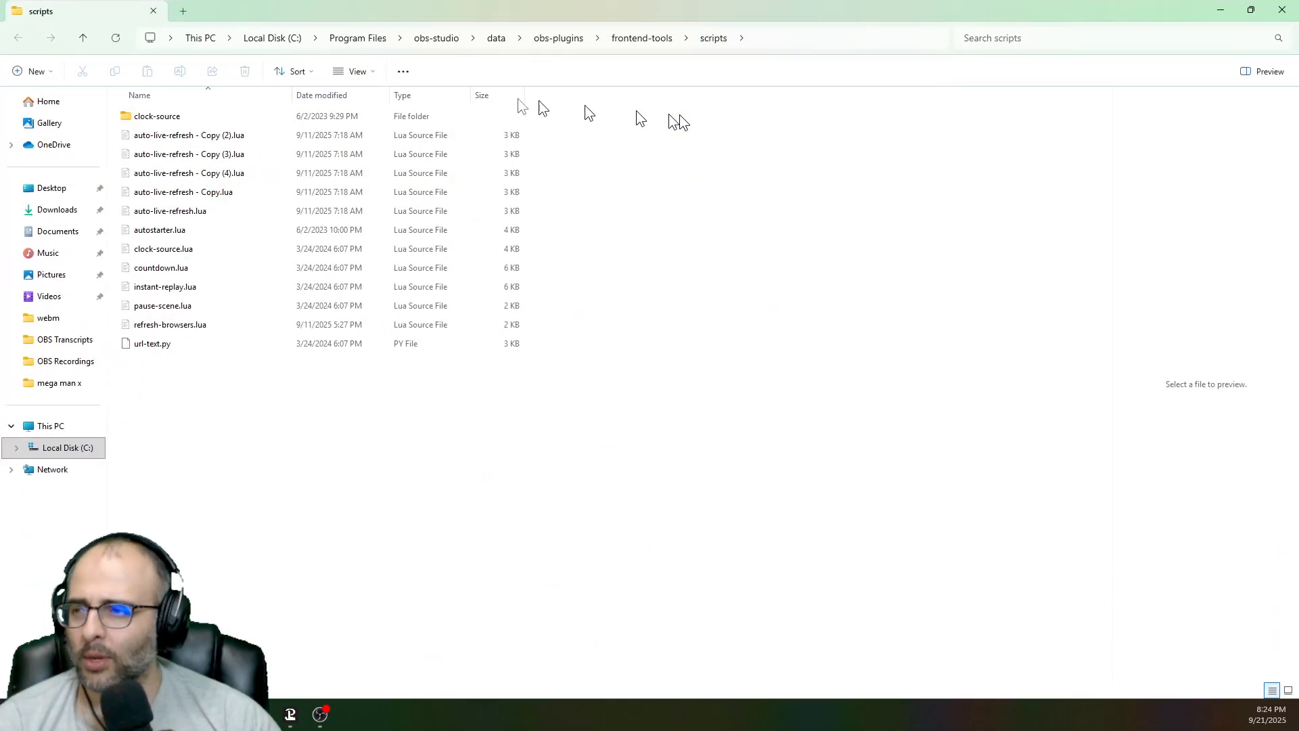
Step: Go up the folder hierarchy from the scripts folder to Program Files
{"action": "left_click", "coordinate": [88, 42]}
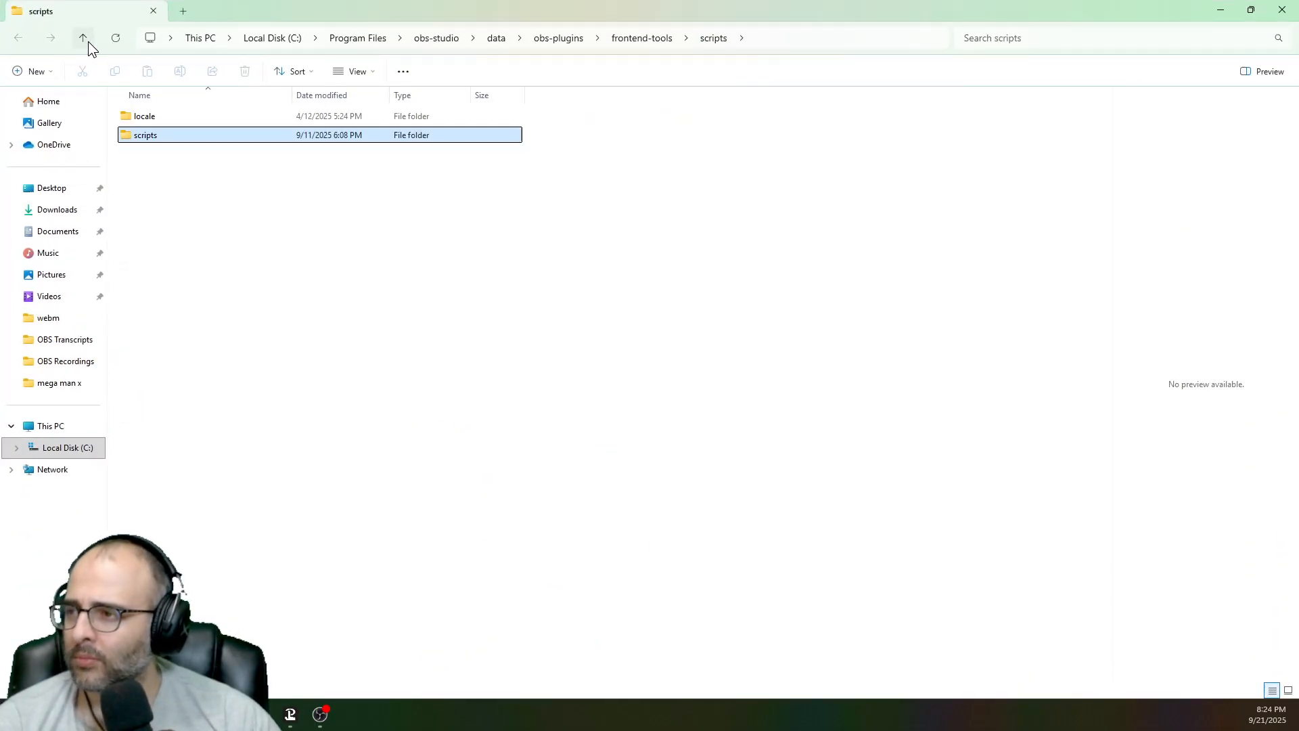
{"action": "left_click", "coordinate": [88, 42]}
{"action": "left_click", "coordinate": [88, 41]}
{"action": "left_click", "coordinate": [88, 40]}
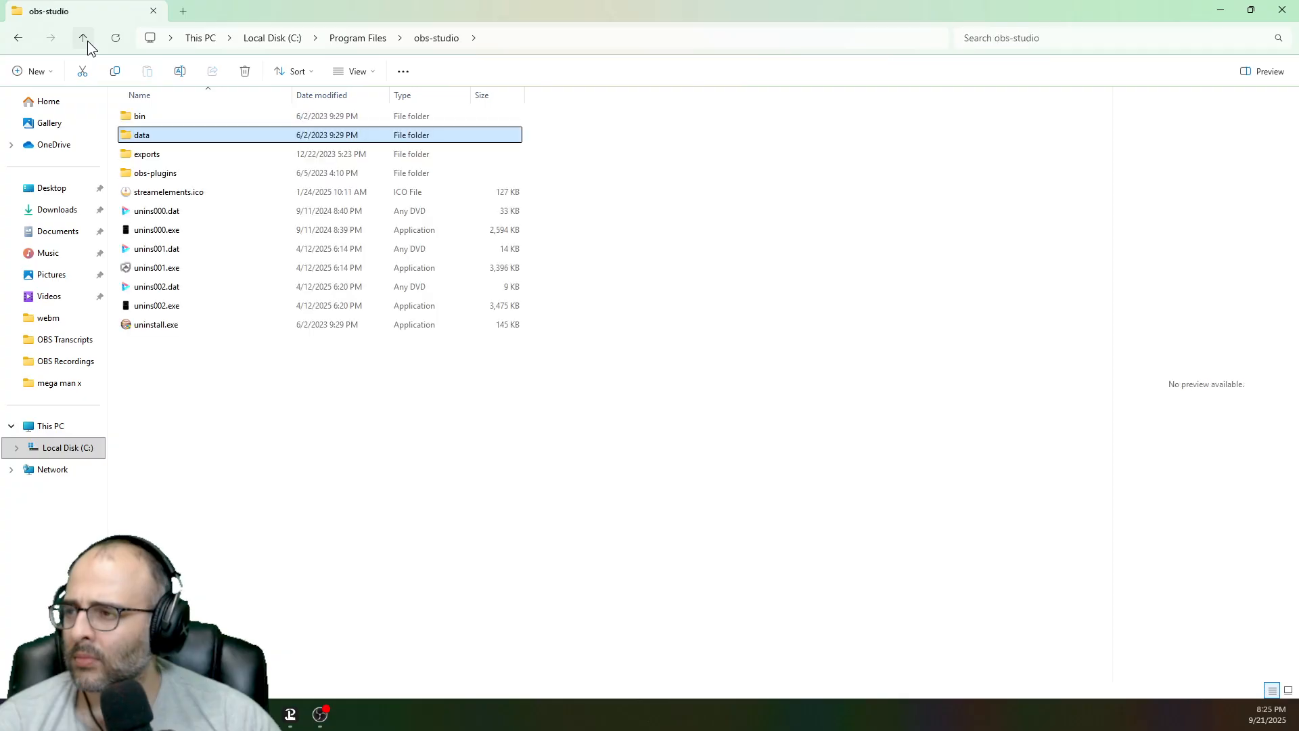
{"action": "left_click", "coordinate": [88, 41]}
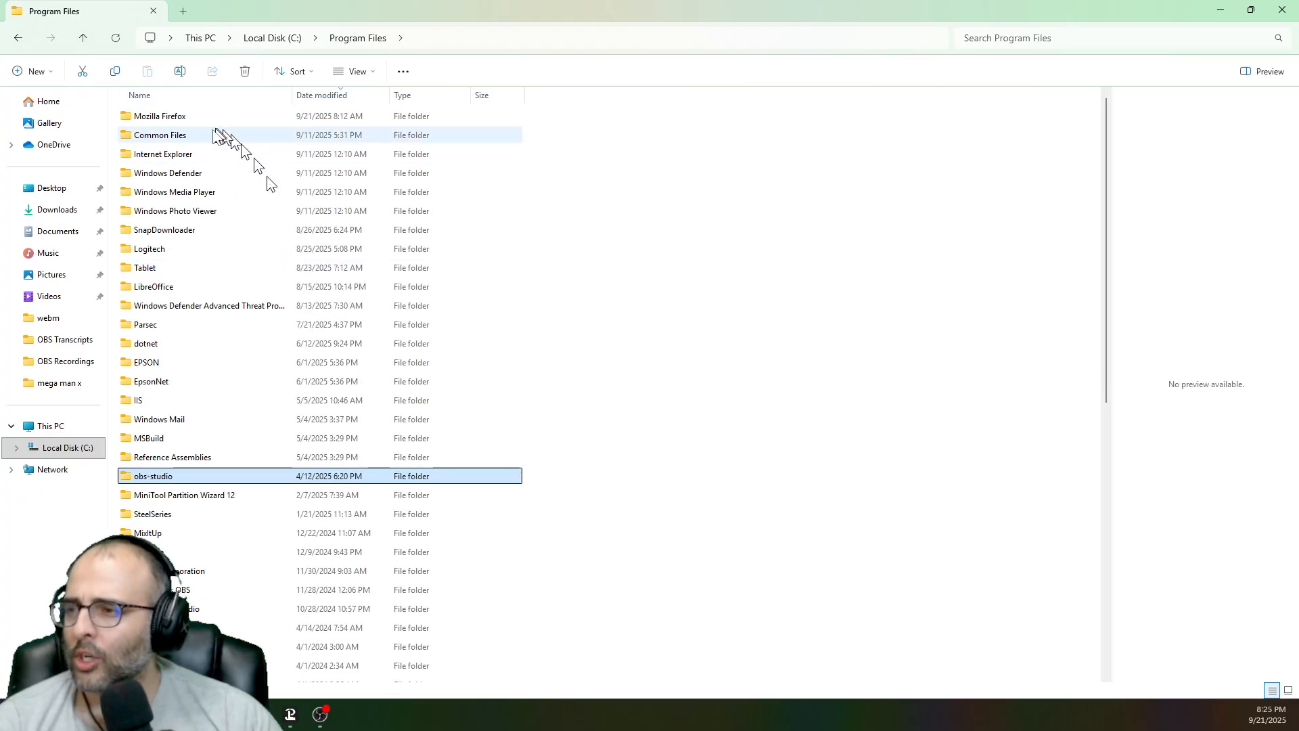
Step: From Program Files, open obs-studio, data, obs-plugins, frontend-tools and finally the scripts folder
{"action": "double_click", "coordinate": [201, 476]}
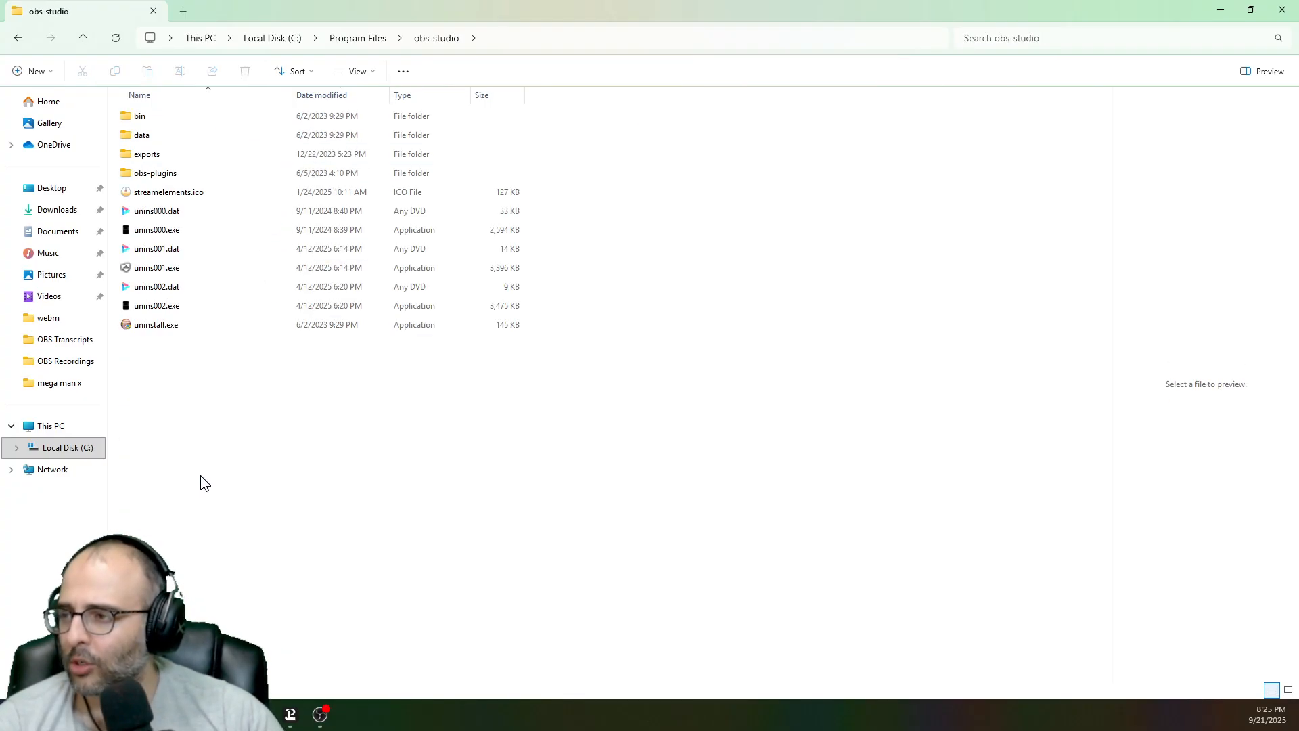
{"action": "left_click", "coordinate": [152, 141]}
{"action": "double_click", "coordinate": [152, 140]}
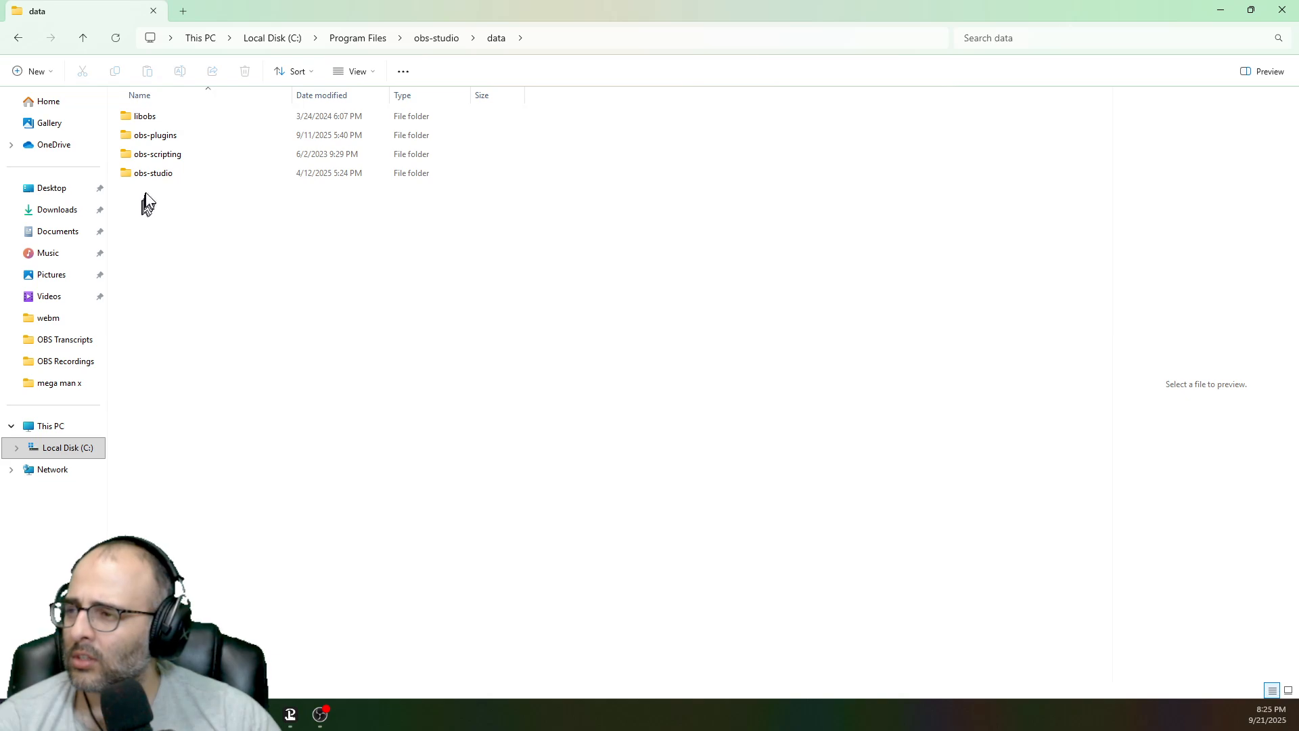
{"action": "double_click", "coordinate": [156, 135]}
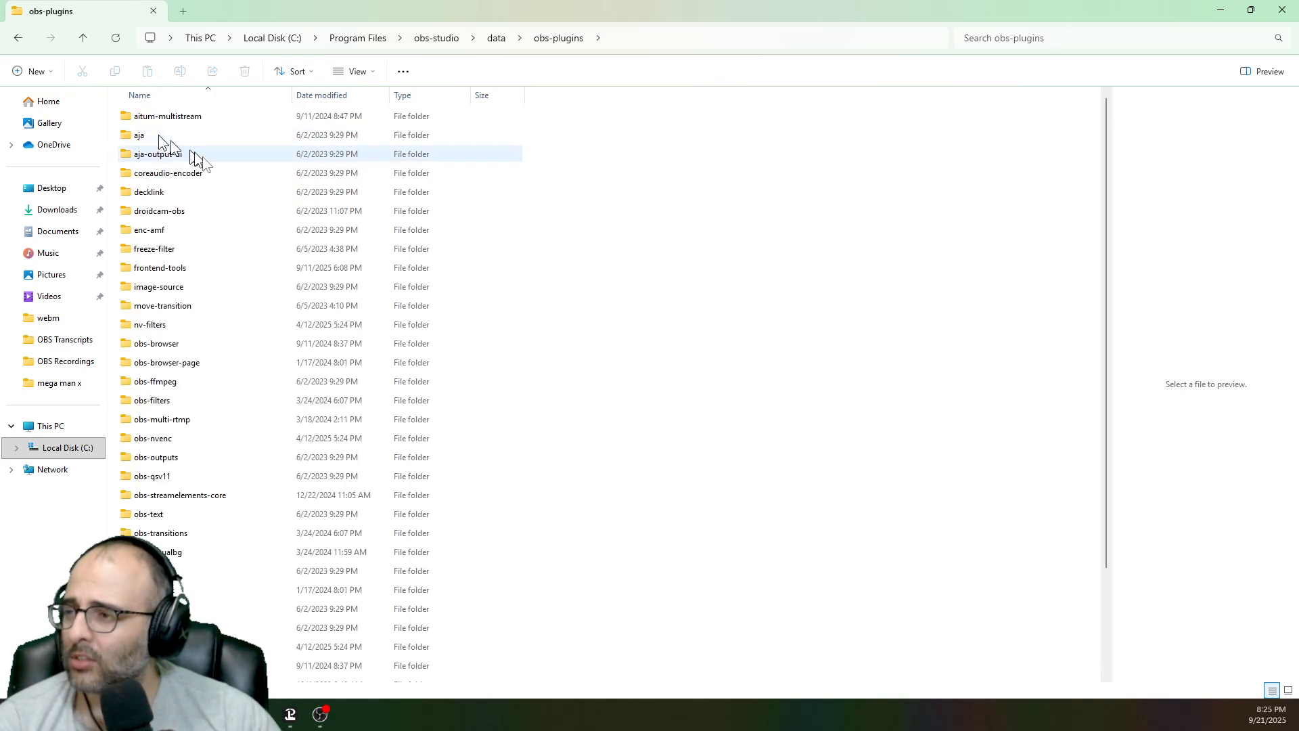
{"action": "left_click", "coordinate": [165, 255]}
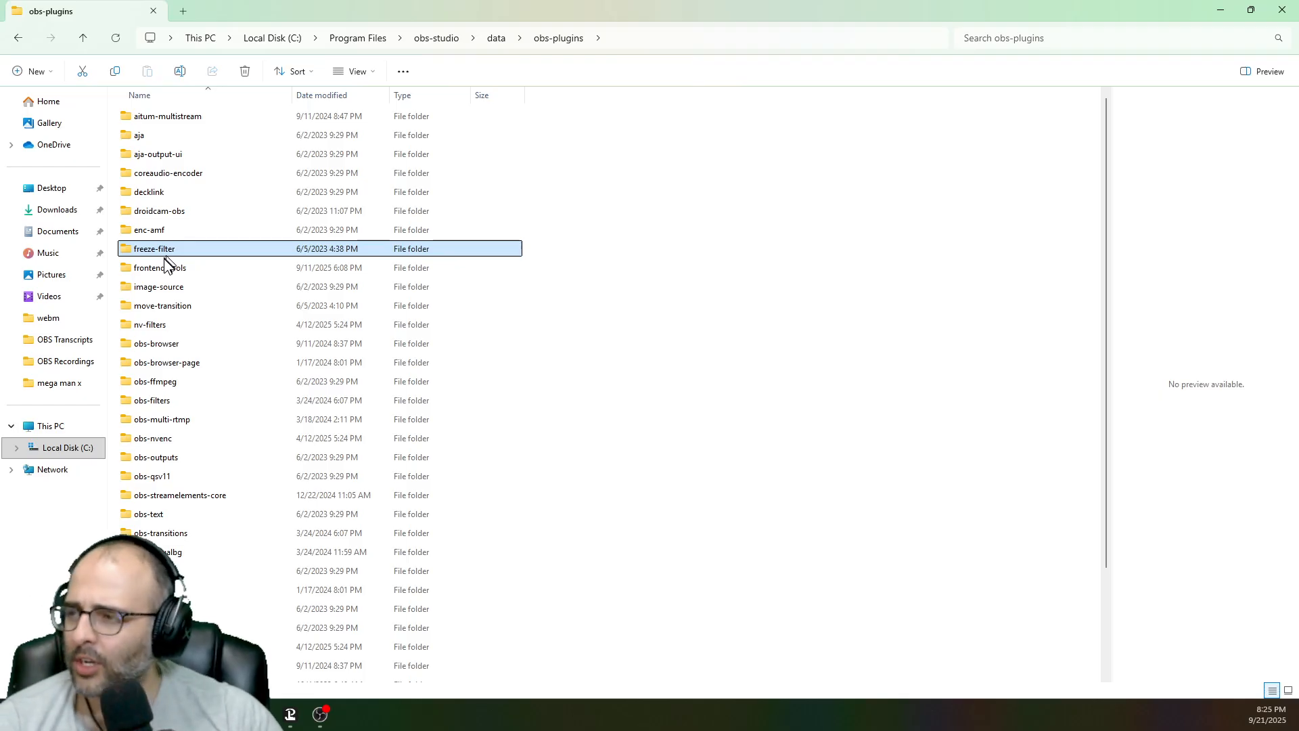
{"action": "double_click", "coordinate": [163, 266]}
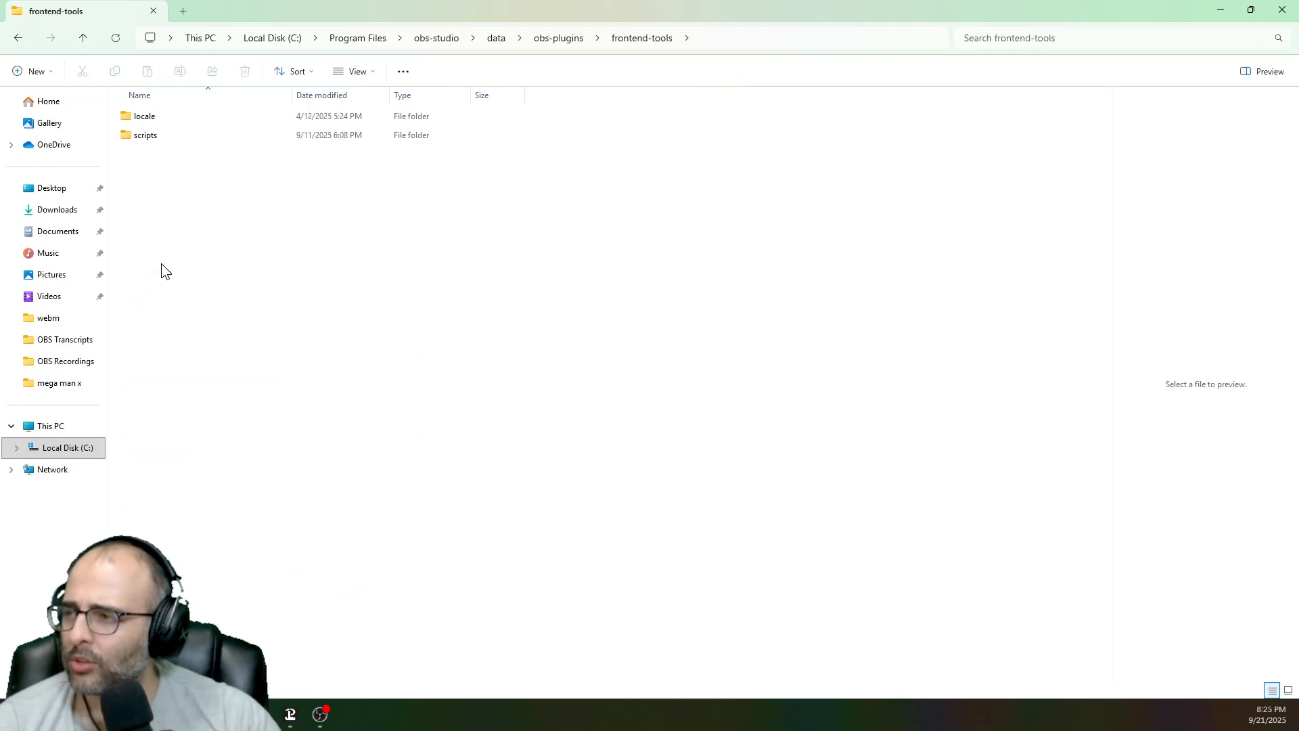
{"action": "double_click", "coordinate": [148, 136]}
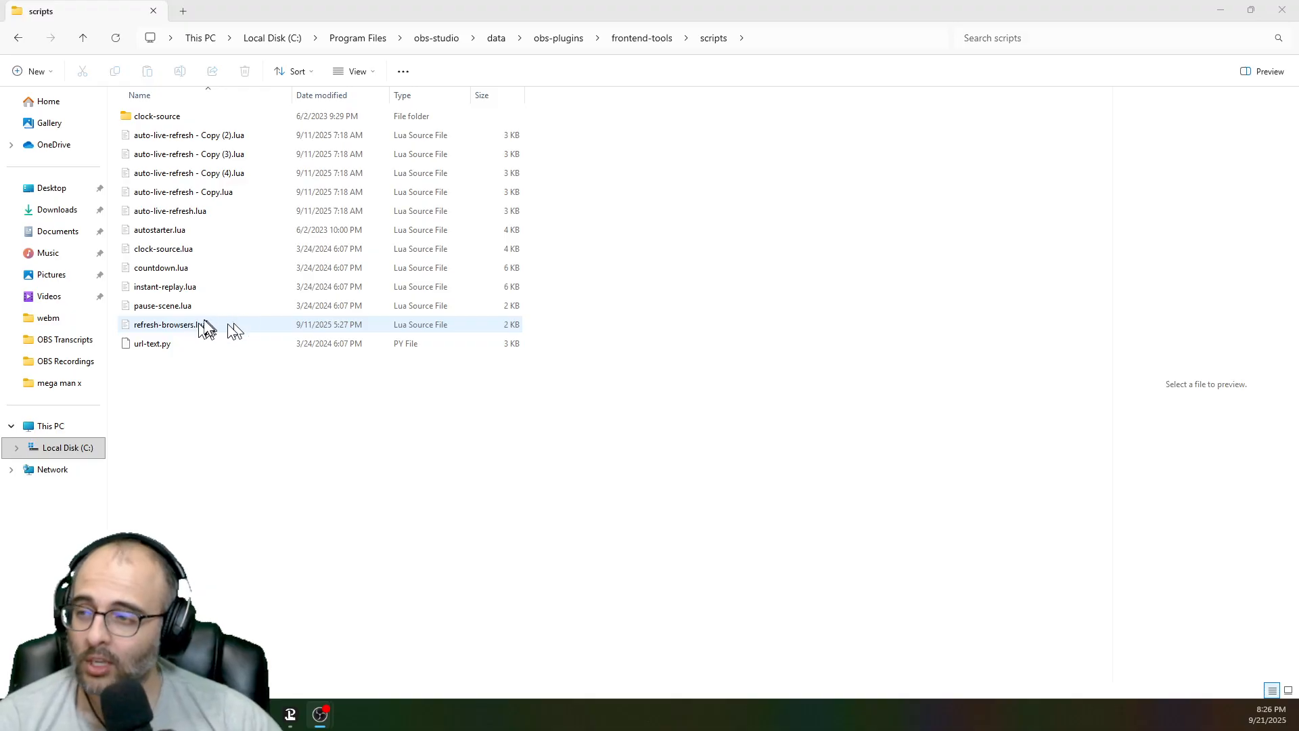
Step: Switch to a maximized OBS Studio, review the refresh-browsers.lua entry among the loaded scripts, and close the script manager
{"action": "left_click_drag", "start_coordinate": [1298, 138], "coordinate": [392, 156]}
{"action": "double_click", "coordinate": [397, 155]}
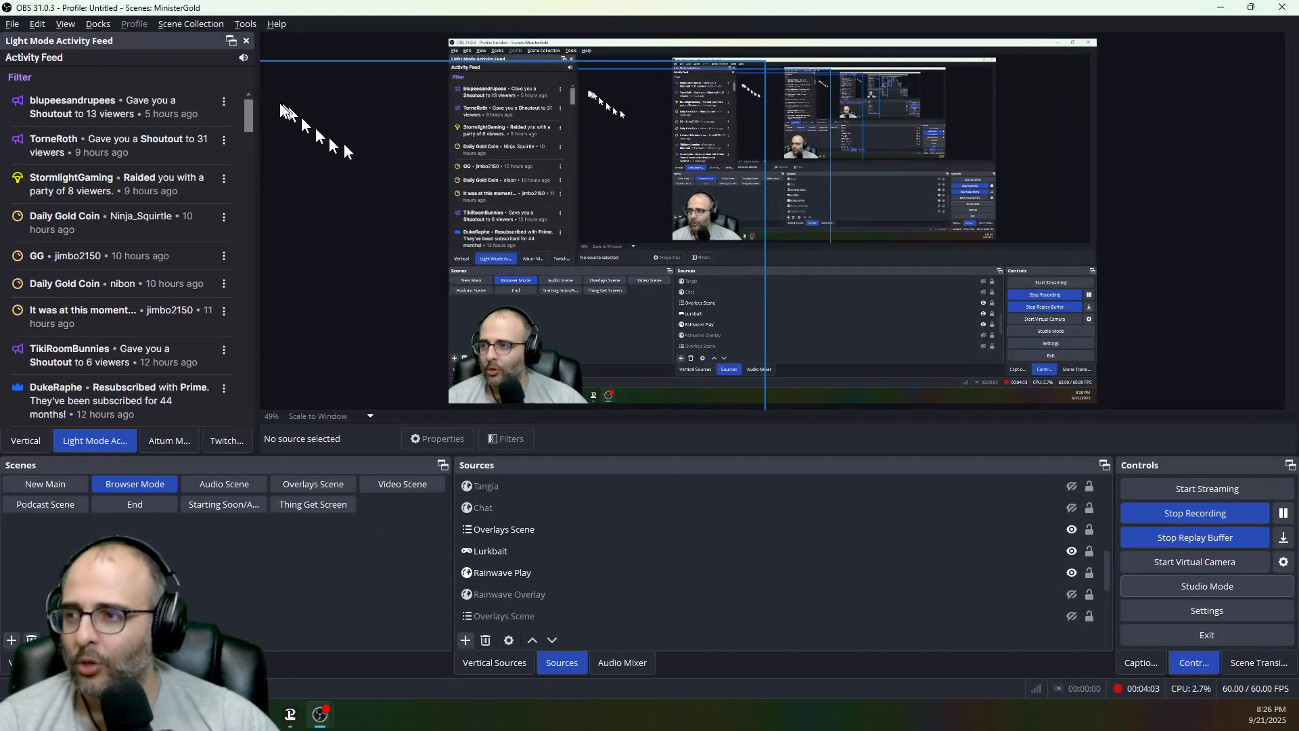
{"action": "left_click", "coordinate": [247, 23]}
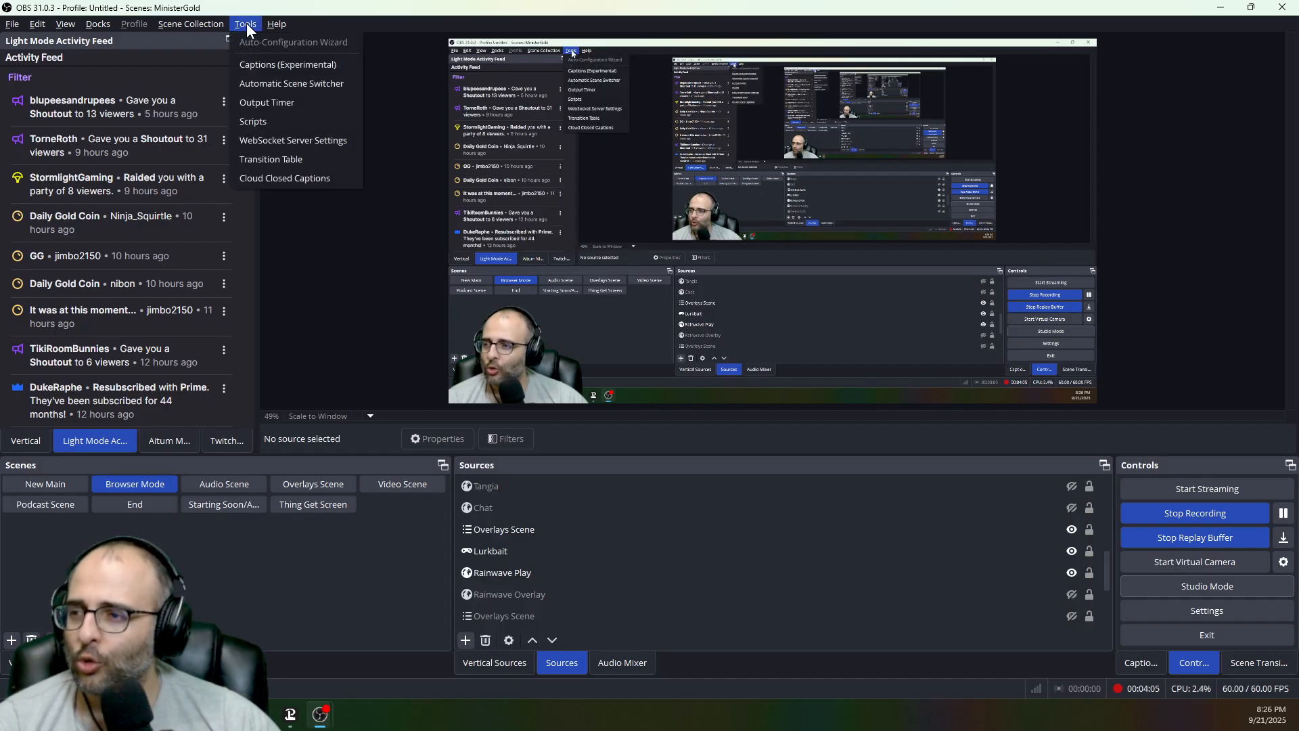
{"action": "left_click", "coordinate": [262, 120]}
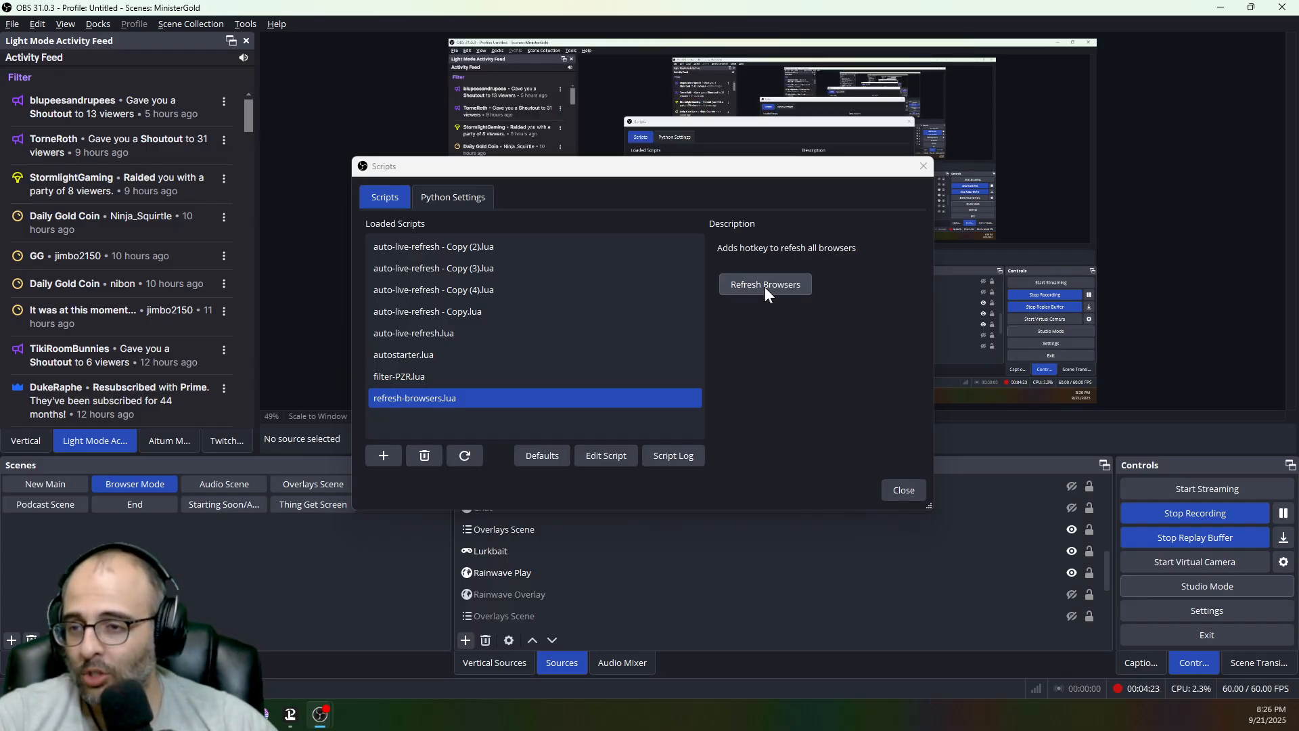
{"action": "left_click", "coordinate": [918, 490]}
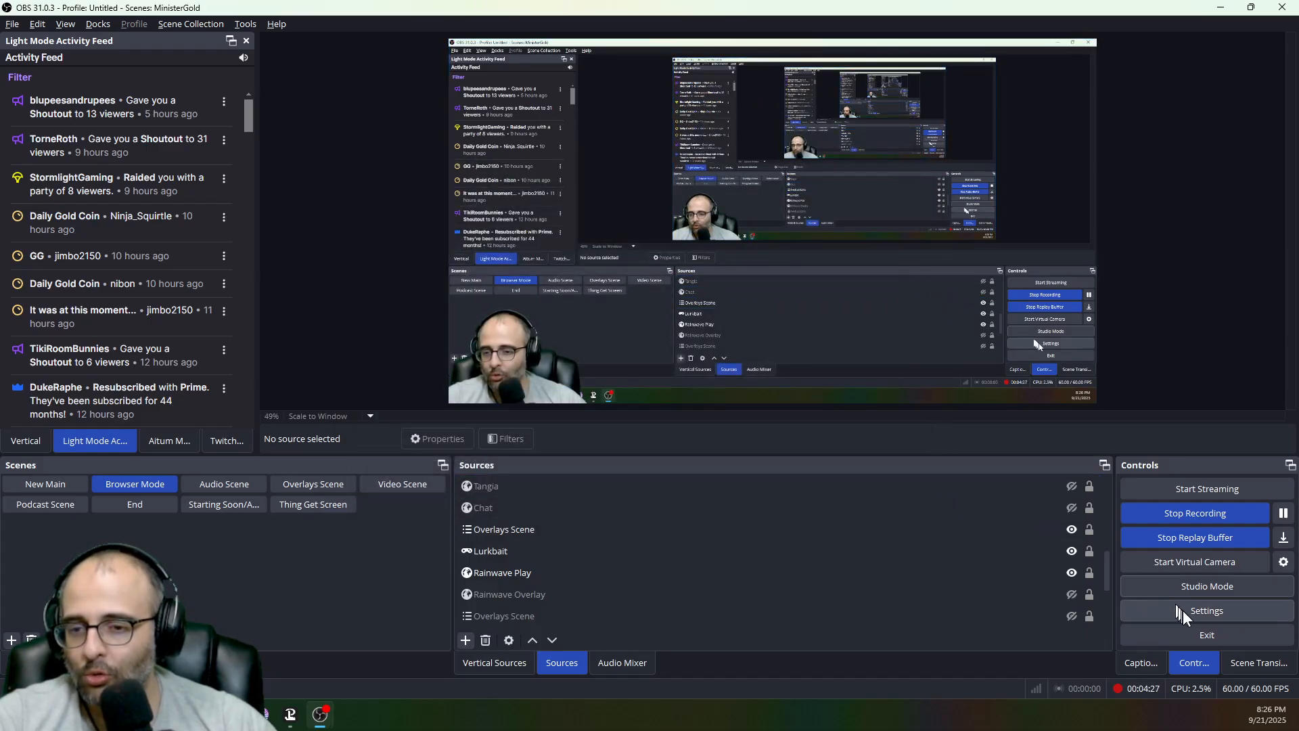
Step: Filter the OBS hotkey settings by "refresh" to examine the Refresh all browsers shortcut, then close the settings
{"action": "left_click", "coordinate": [1183, 610]}
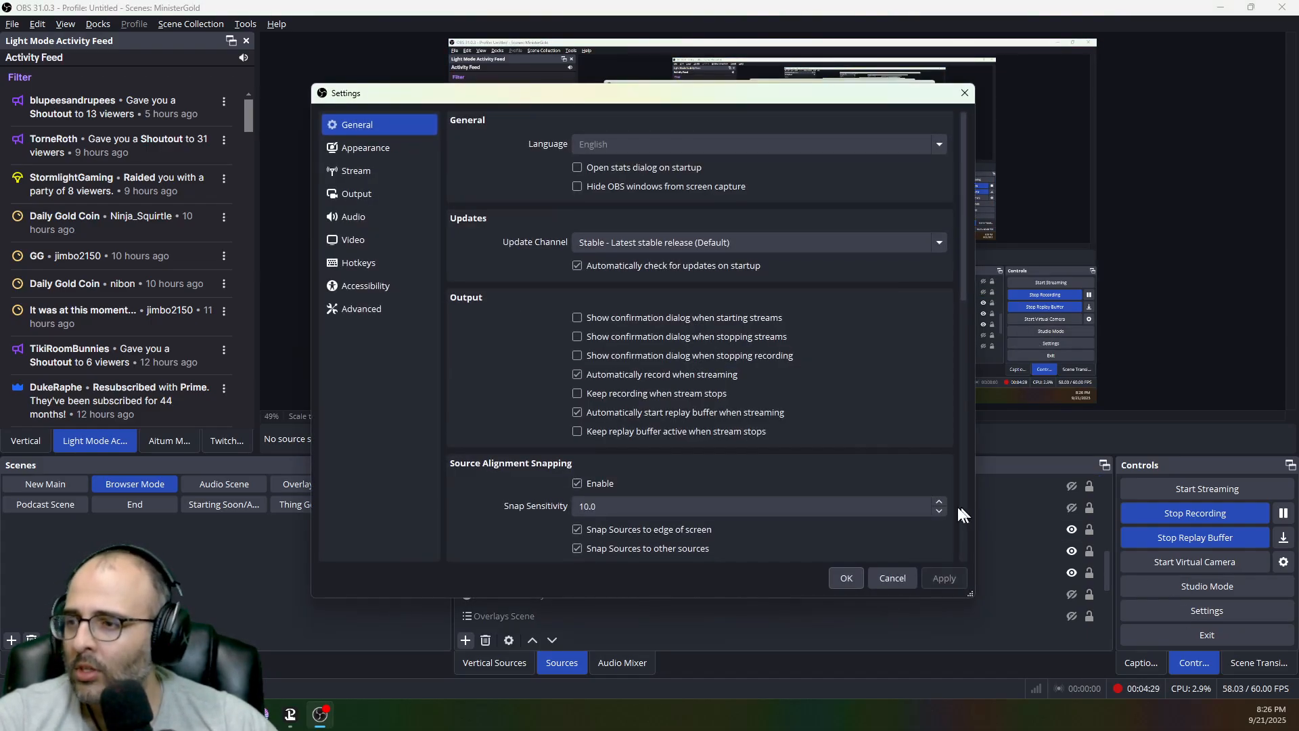
{"action": "left_click", "coordinate": [358, 264]}
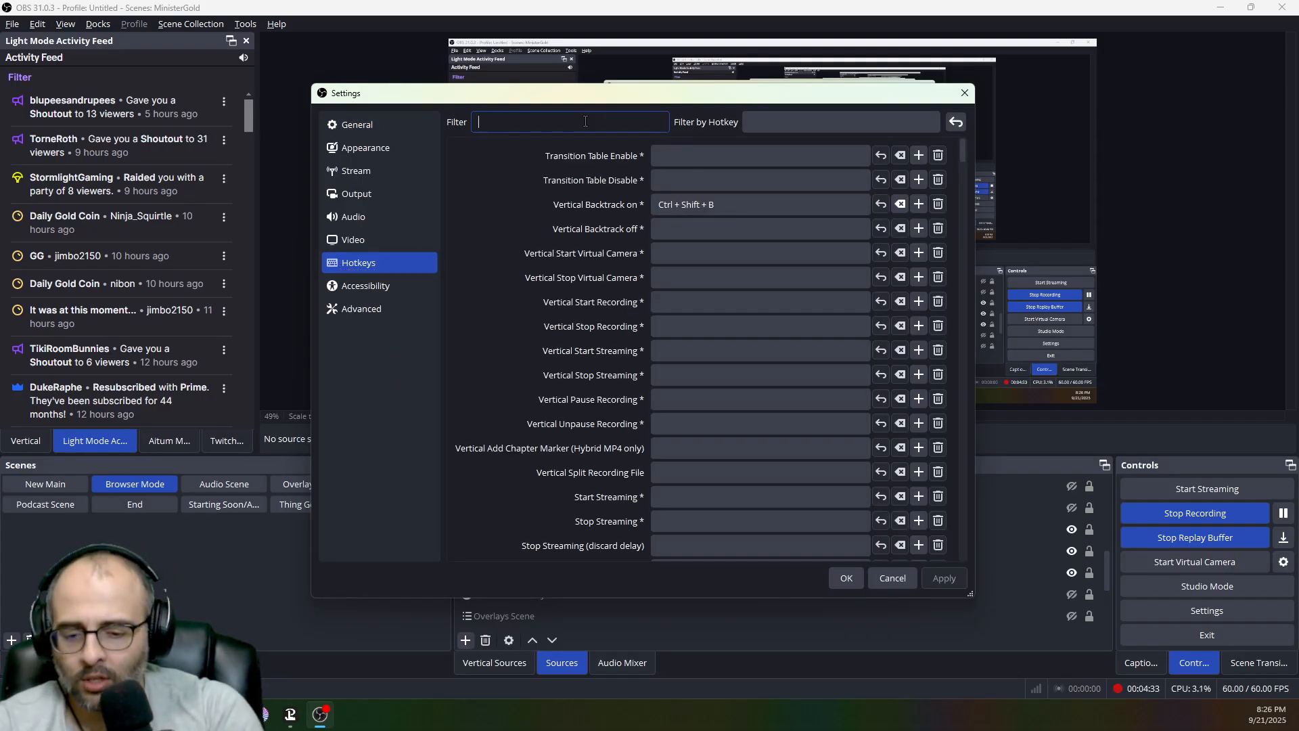
{"action": "type", "text": "refresh"}
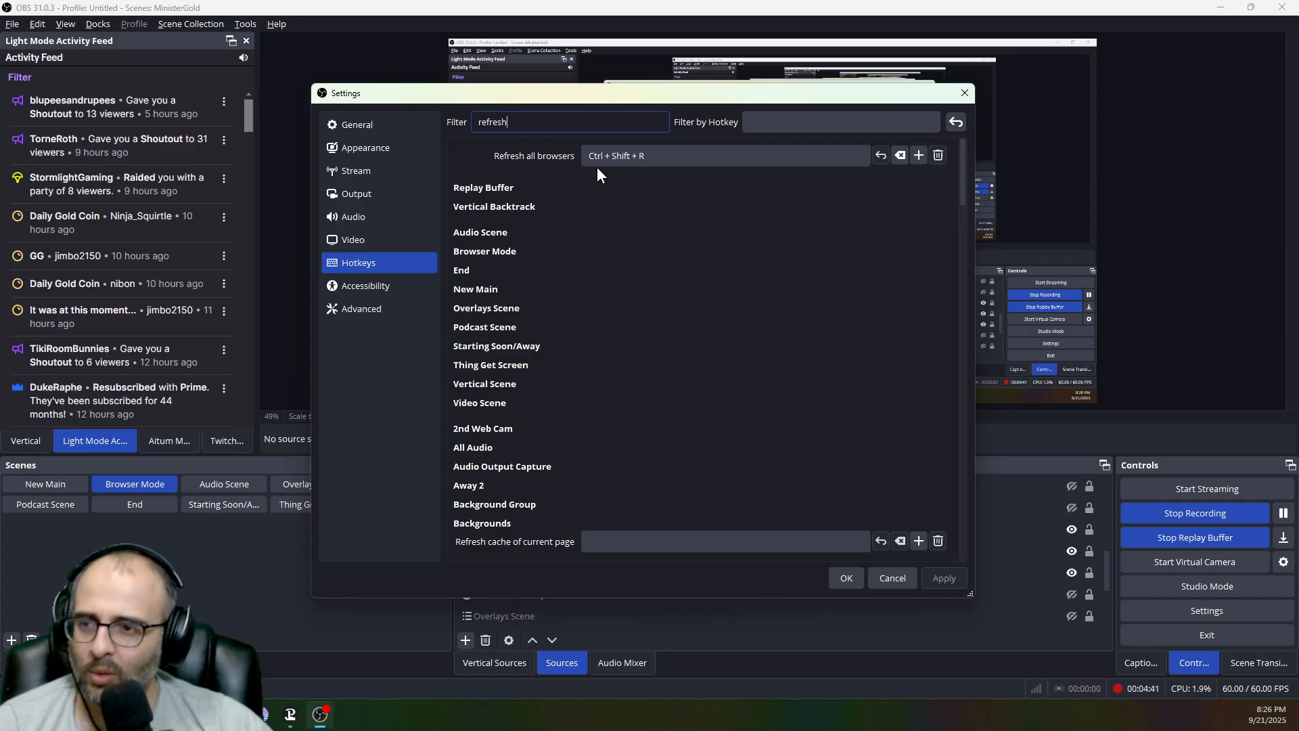
{"action": "left_click", "coordinate": [965, 92]}
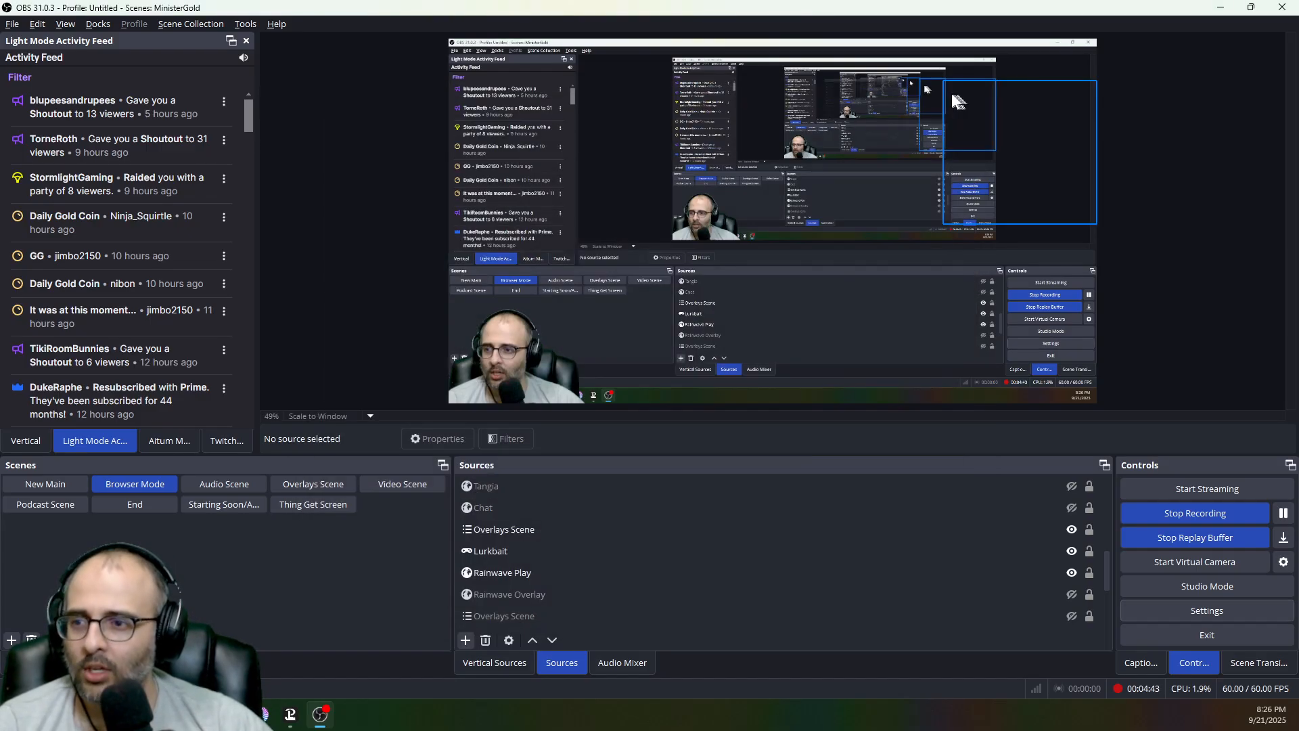
Step: Bring OBS Studio back maximized and compare the Light Mode Activity Feed and Twitch Info docks
{"action": "left_click_drag", "start_coordinate": [734, 10], "coordinate": [1298, 136]}
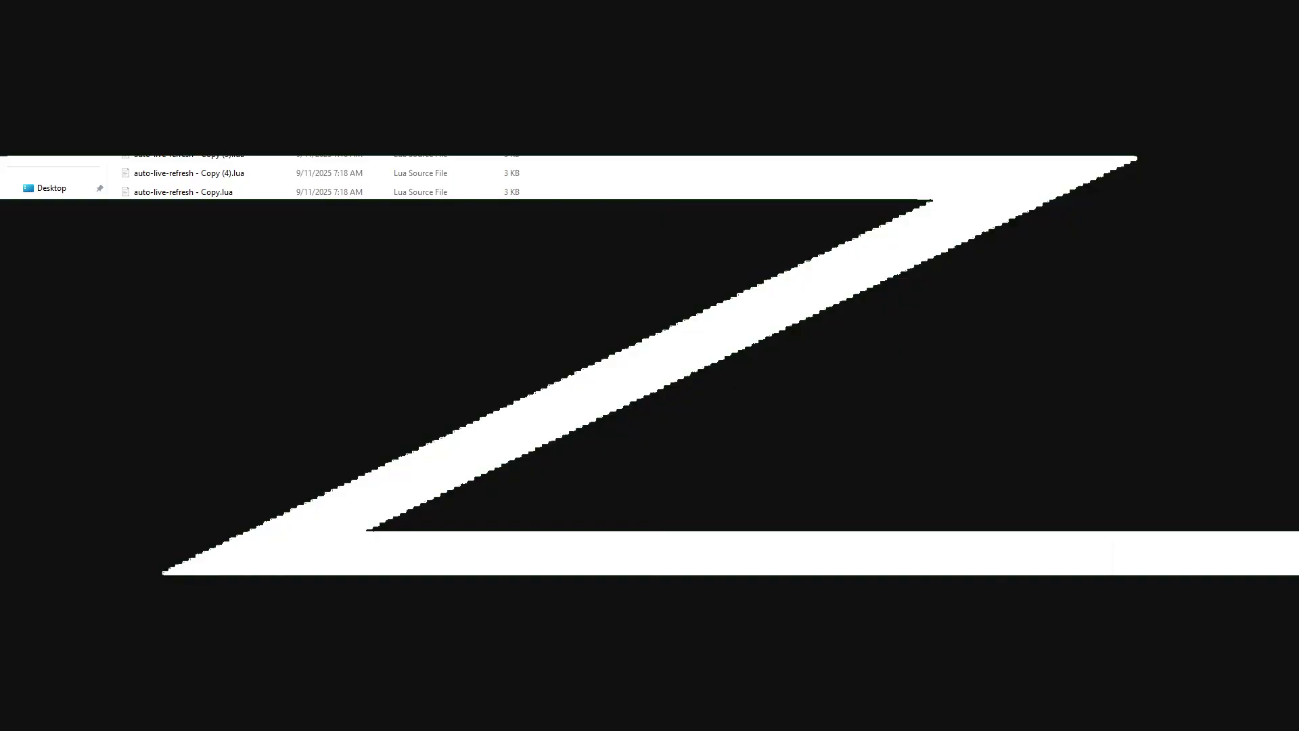
{"action": "key", "text": "alt+Tab"}
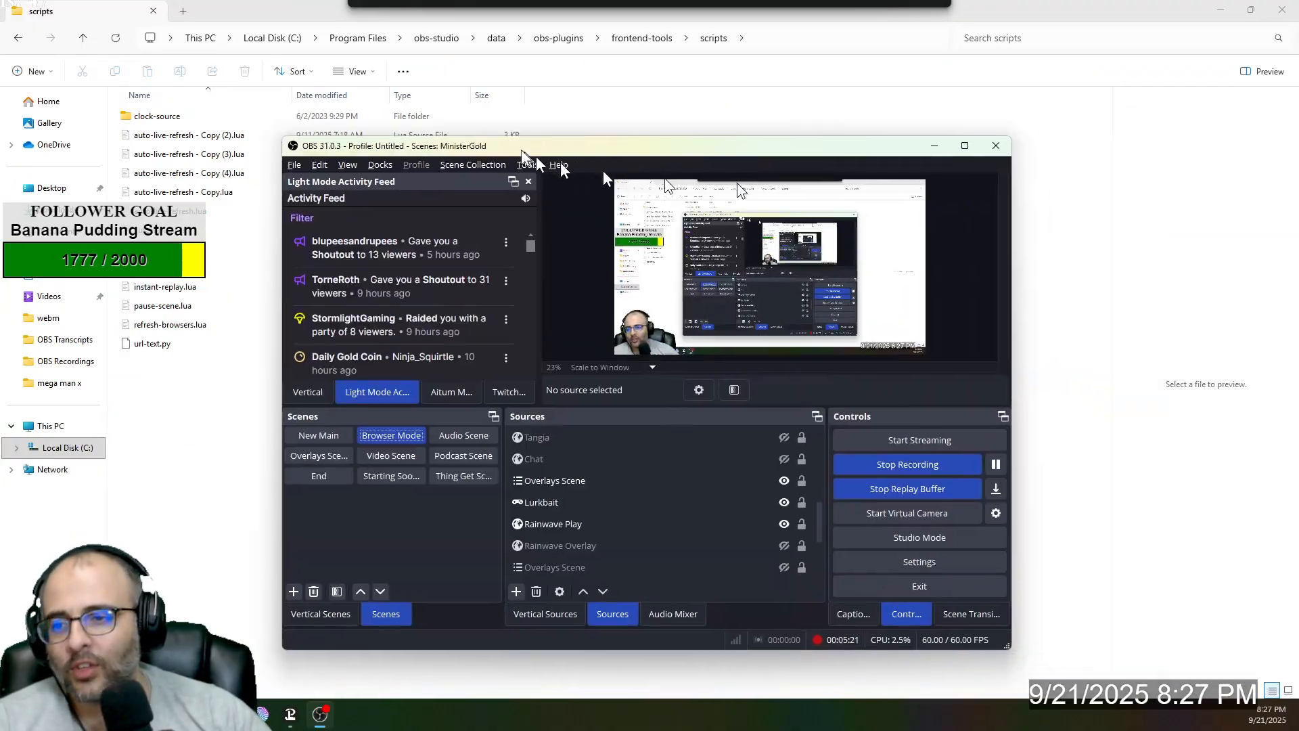
{"action": "double_click", "coordinate": [526, 144]}
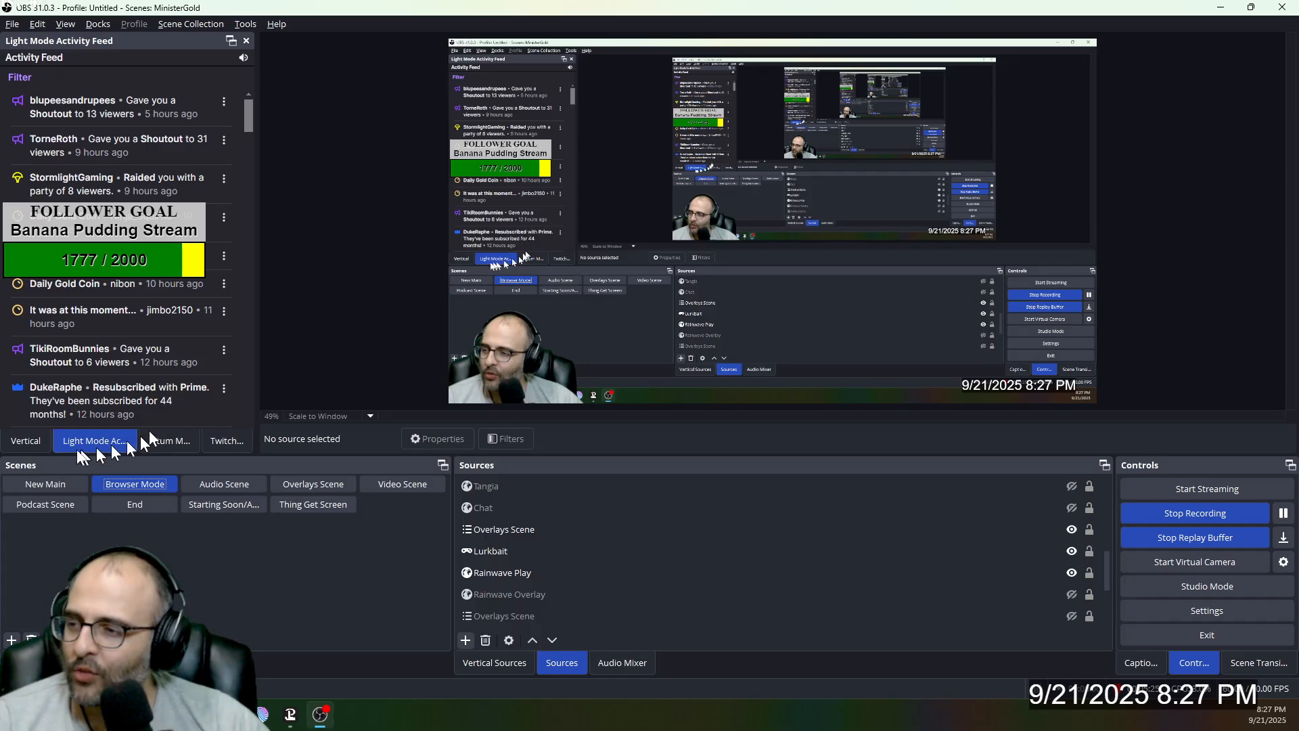
{"action": "left_click", "coordinate": [230, 441]}
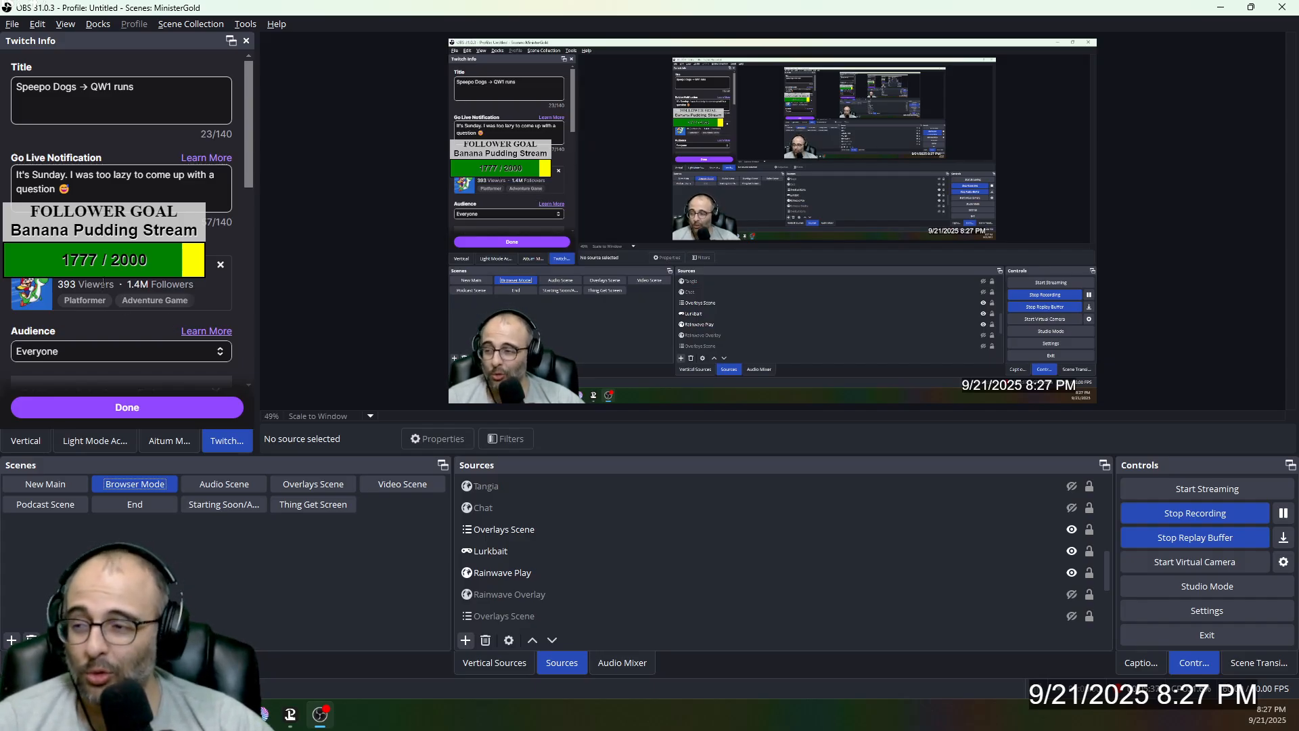
{"action": "left_click", "coordinate": [94, 442]}
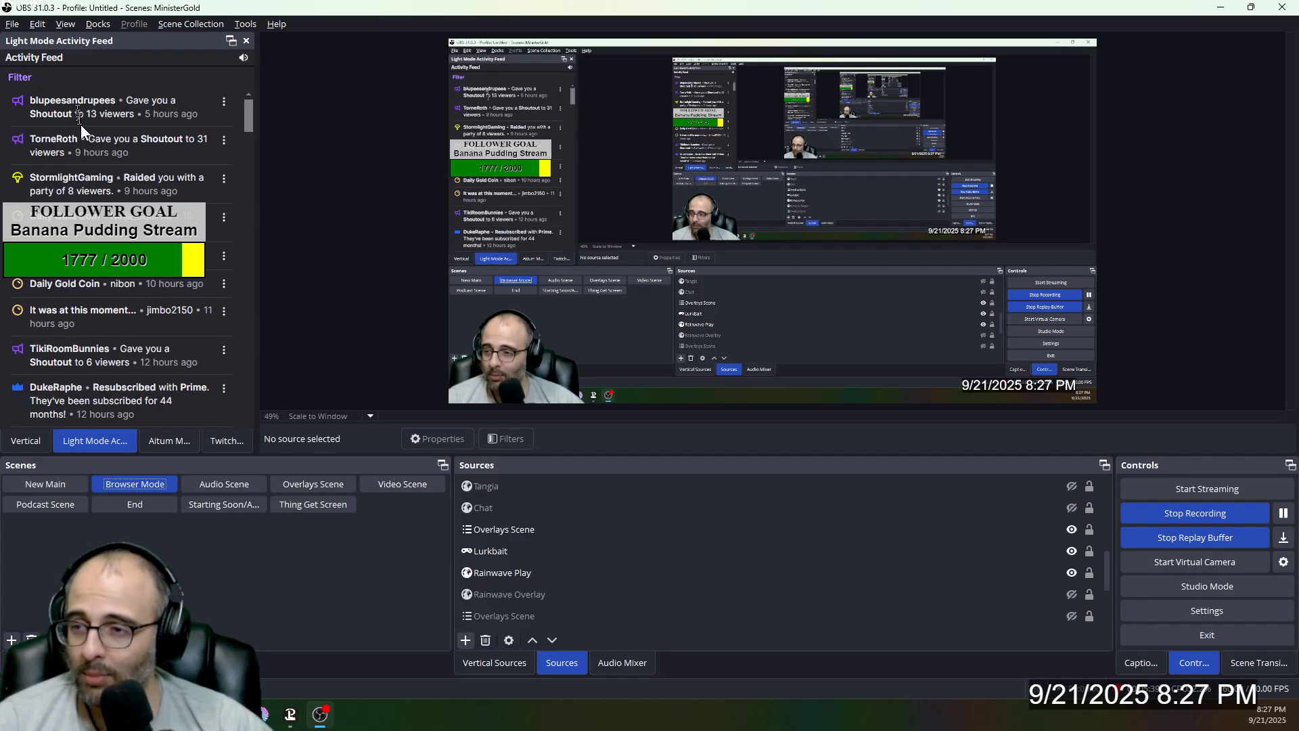
{"action": "left_click", "coordinate": [218, 441]}
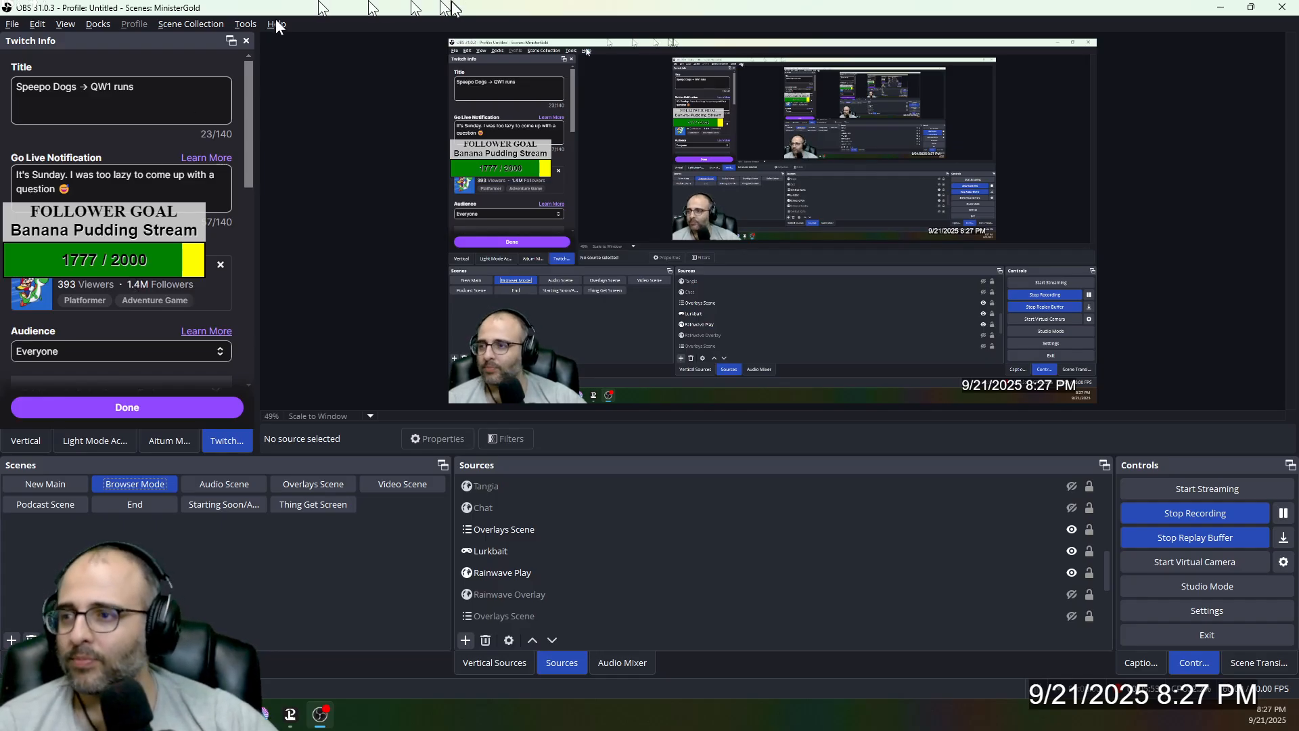
Step: Switch to the web browser and examine auto-live-refresh.lua in the obs-browser-refresh GitHub repository
{"action": "key", "text": "alt+Tab"}
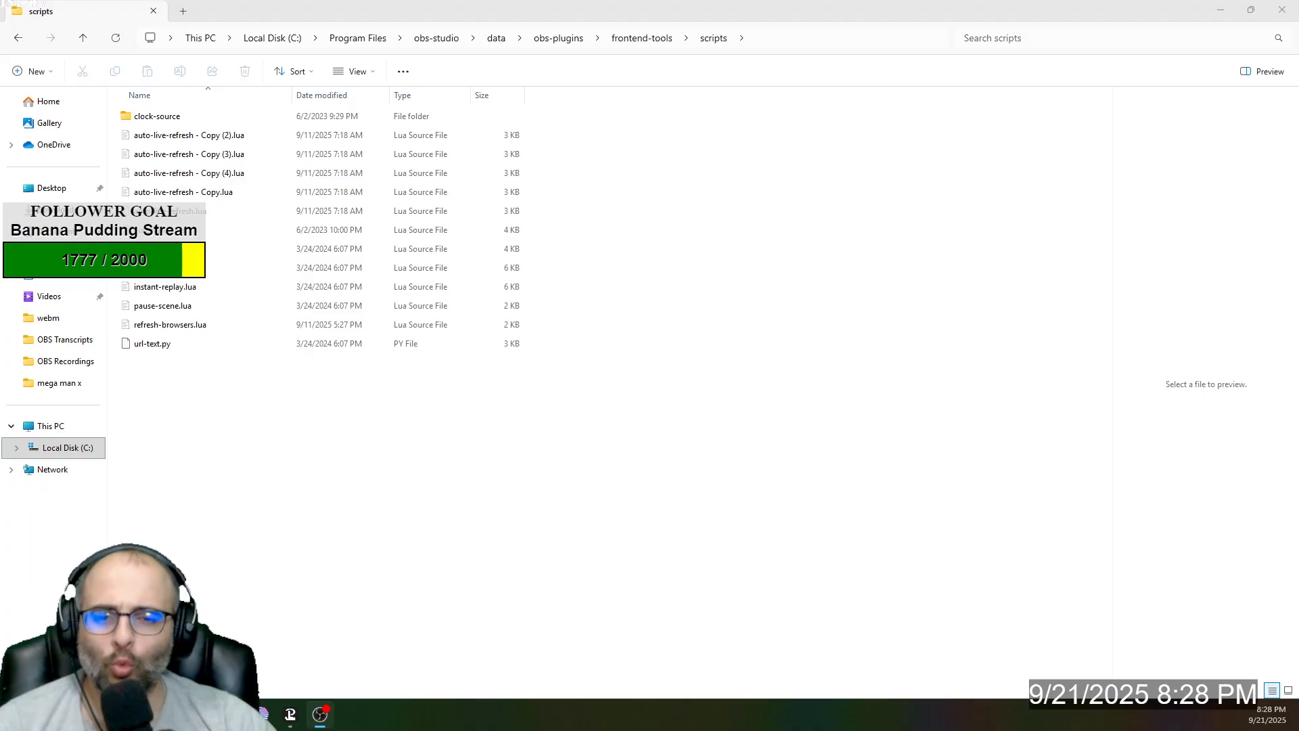
{"action": "left_click", "coordinate": [1208, 14]}
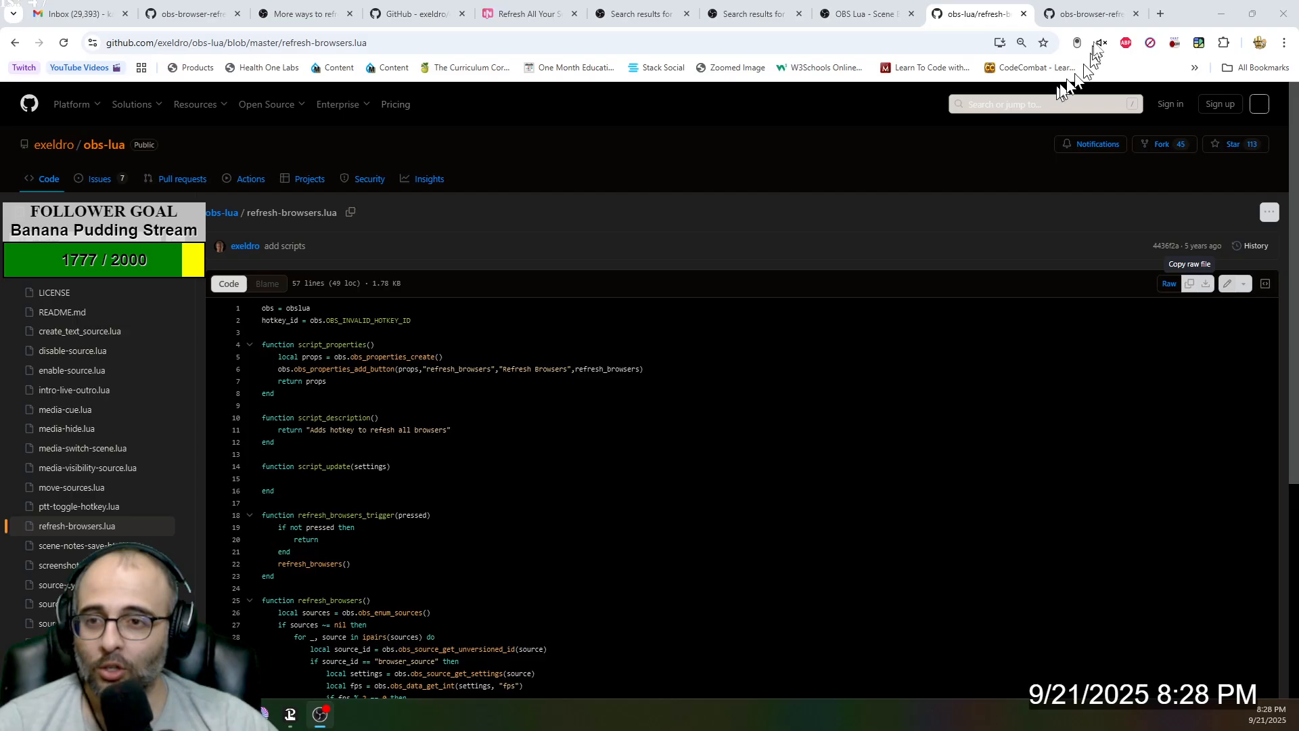
{"action": "left_click", "coordinate": [1093, 12]}
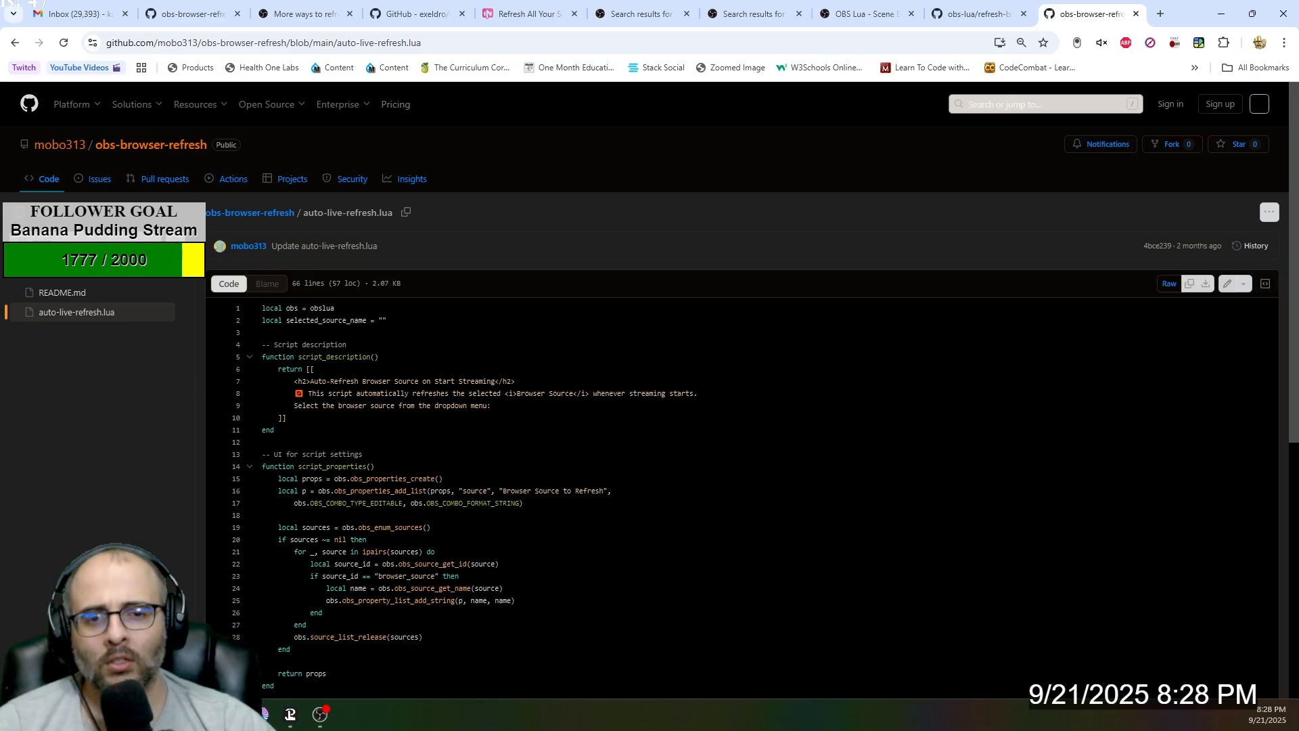
Step: Bring OBS Studio back maximized, switch to the scripts folder in File Explorer, and review the auto-live-refresh.lua copies
{"action": "left_click_drag", "start_coordinate": [1298, 101], "coordinate": [738, 179]}
{"action": "double_click", "coordinate": [738, 178]}
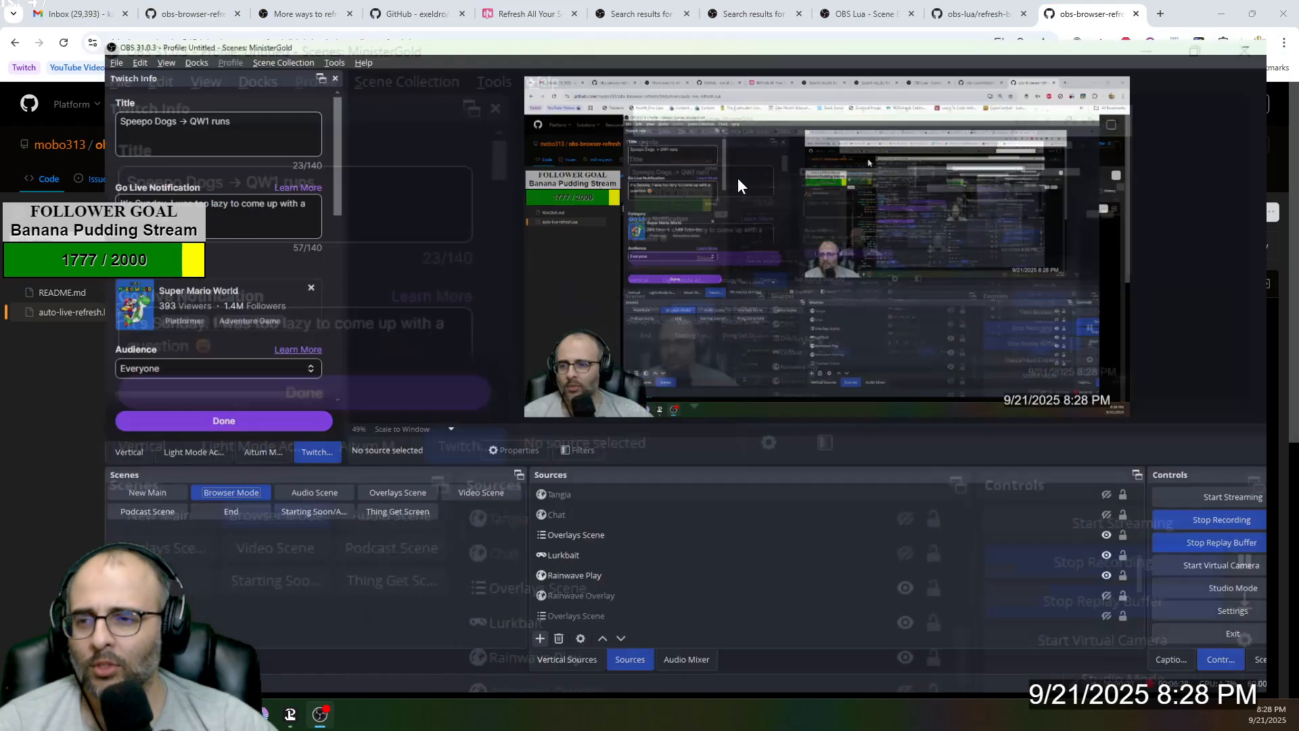
{"action": "key", "text": "alt+Tab"}
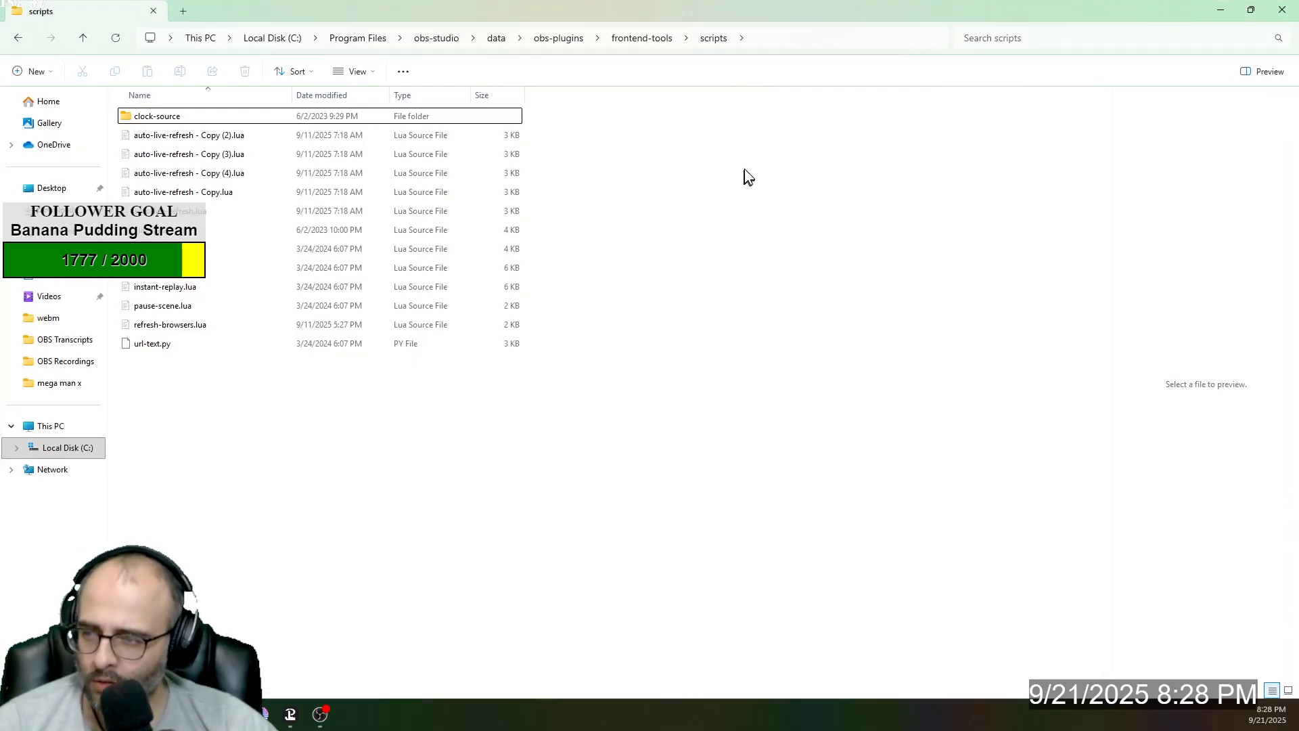
{"action": "left_click_drag", "start_coordinate": [681, 14], "coordinate": [587, 140]}
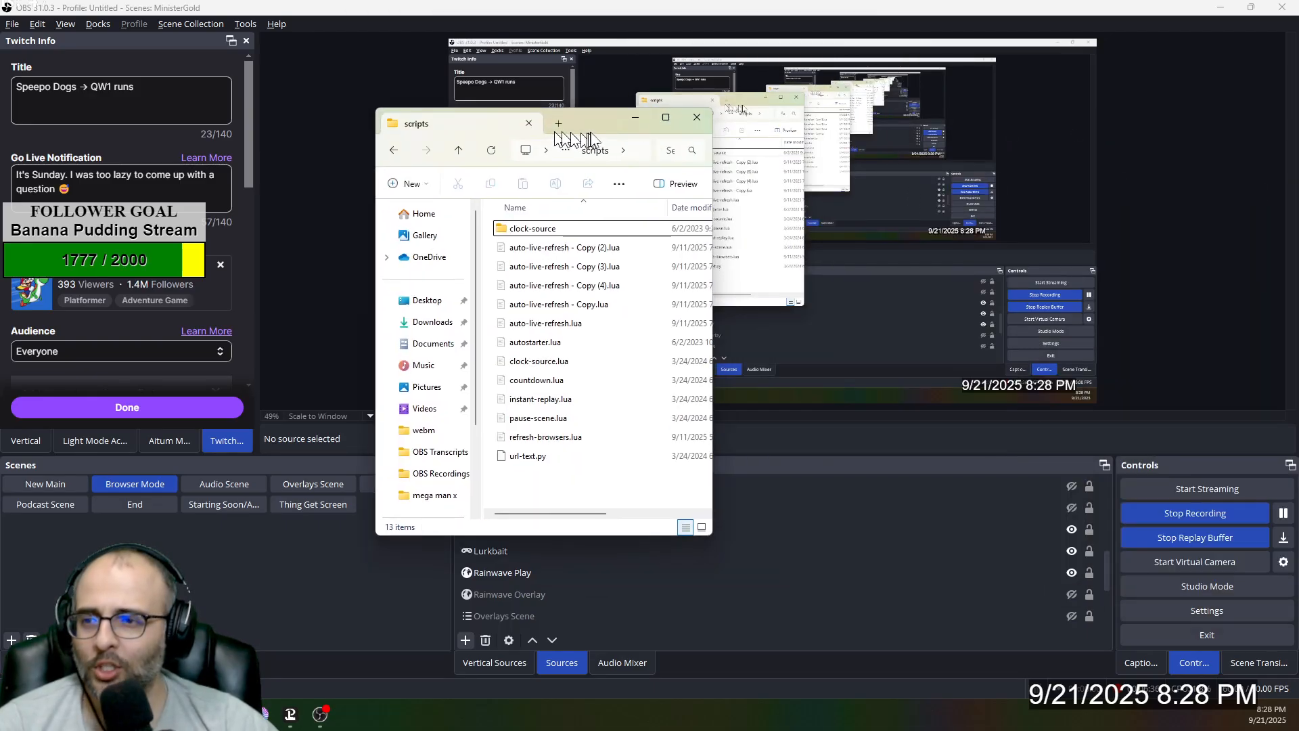
{"action": "double_click", "coordinate": [596, 127]}
{"action": "left_click_drag", "start_coordinate": [196, 210], "coordinate": [169, 139]}
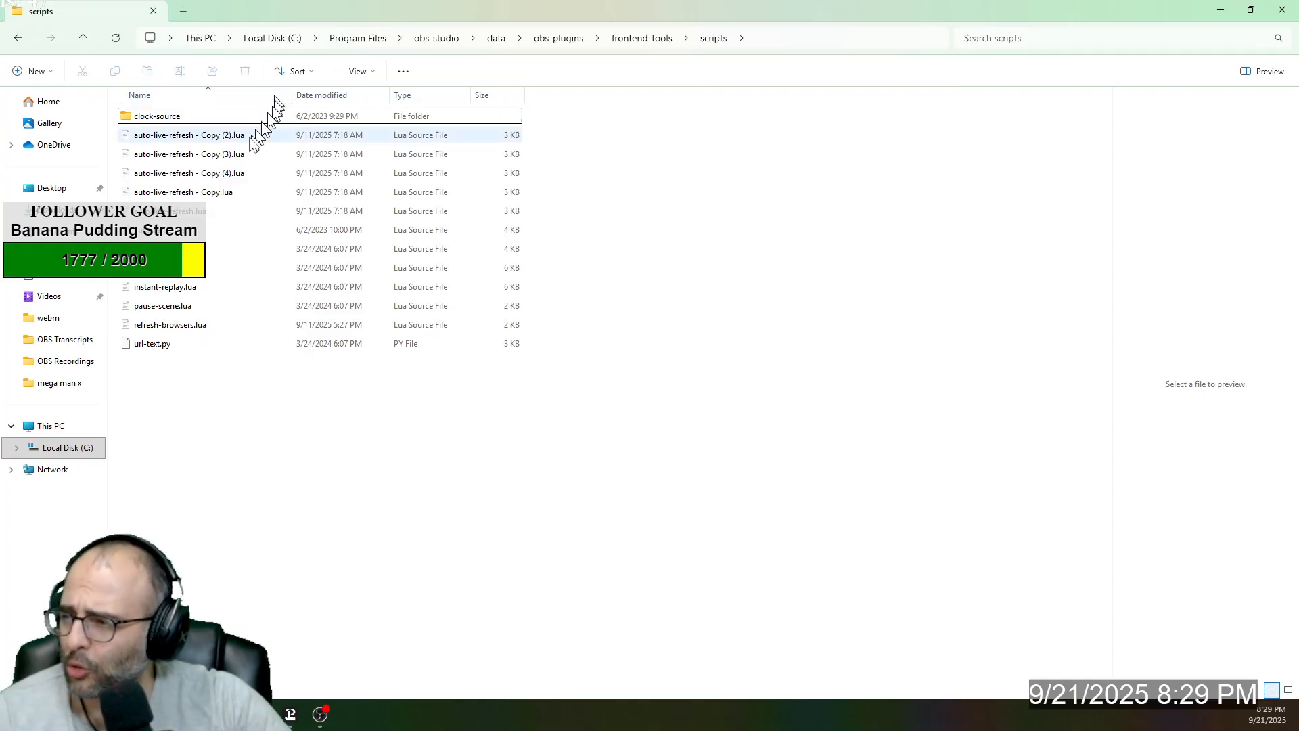
Step: Return to OBS Studio, open the script manager, and examine the settings of auto-live-refresh.lua
{"action": "key", "text": "alt+Tab"}
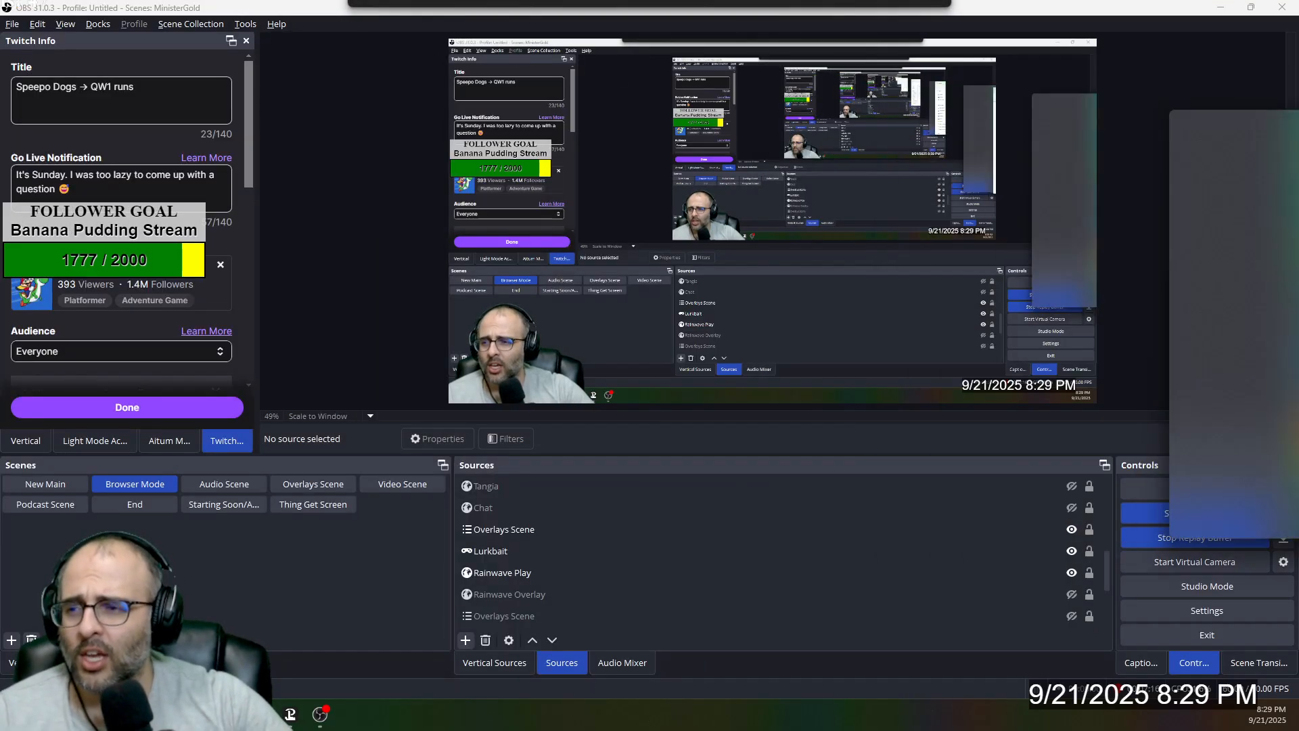
{"action": "left_click", "coordinate": [257, 25]}
{"action": "left_click", "coordinate": [276, 126]}
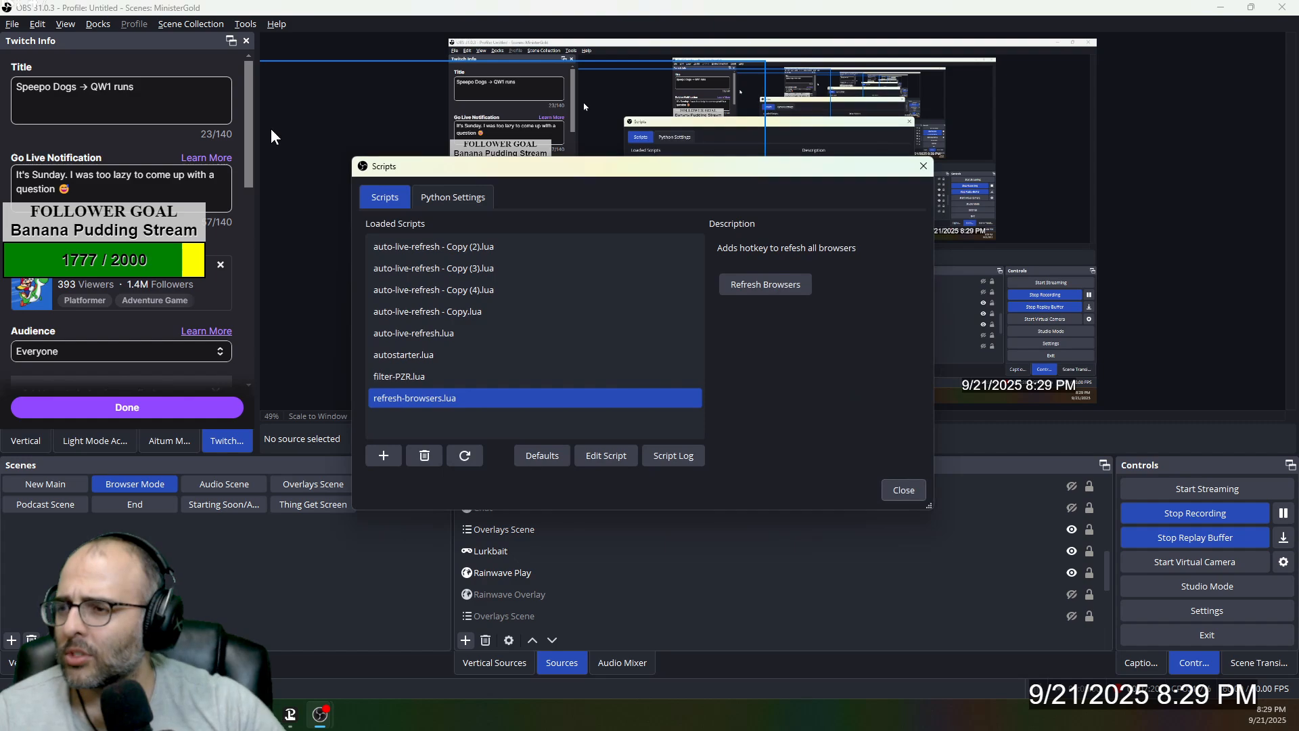
{"action": "left_click", "coordinate": [440, 333]}
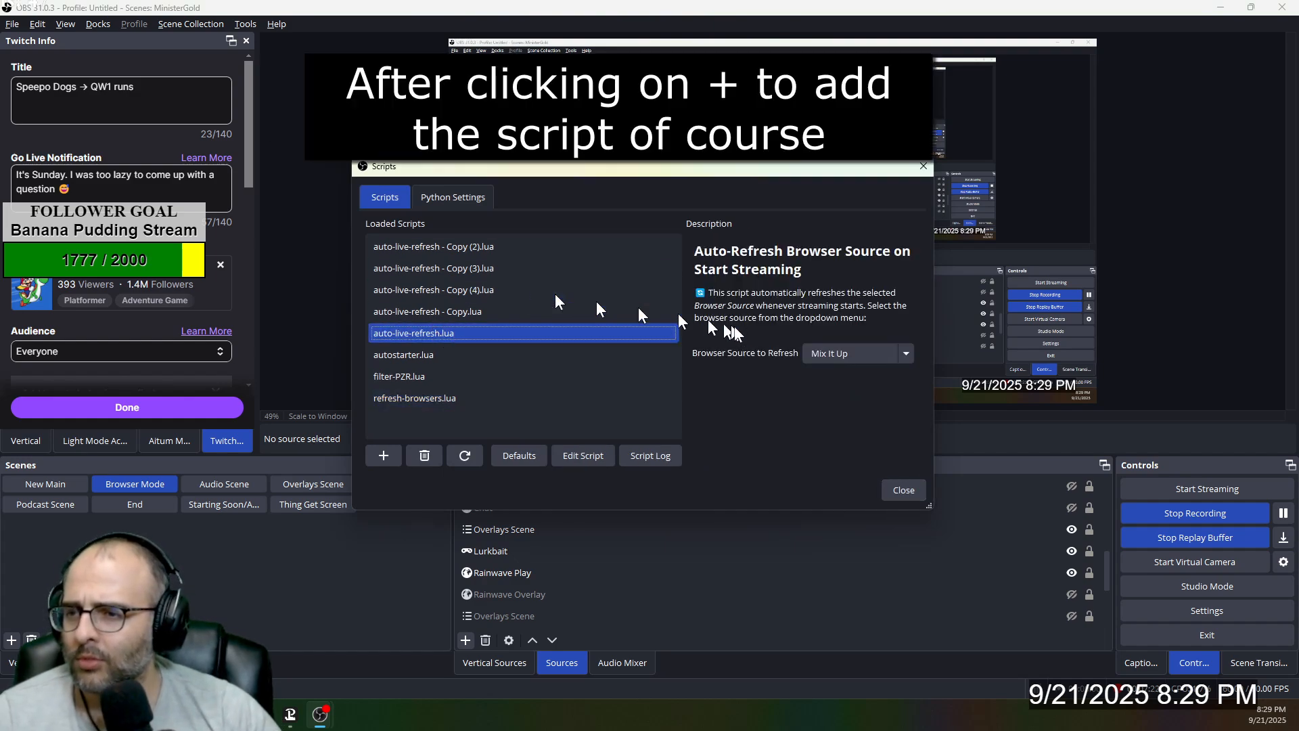
Step: Compare the Browser Source to Refresh setting across the auto-live-refresh copies, review its available sources, and close the script manager
{"action": "left_click", "coordinate": [476, 311]}
{"action": "left_click", "coordinate": [477, 310]}
{"action": "left_click", "coordinate": [909, 356]}
{"action": "left_click", "coordinate": [910, 356]}
{"action": "left_click", "coordinate": [472, 333], "text": "ctrl"}
{"action": "left_click", "coordinate": [469, 291]}
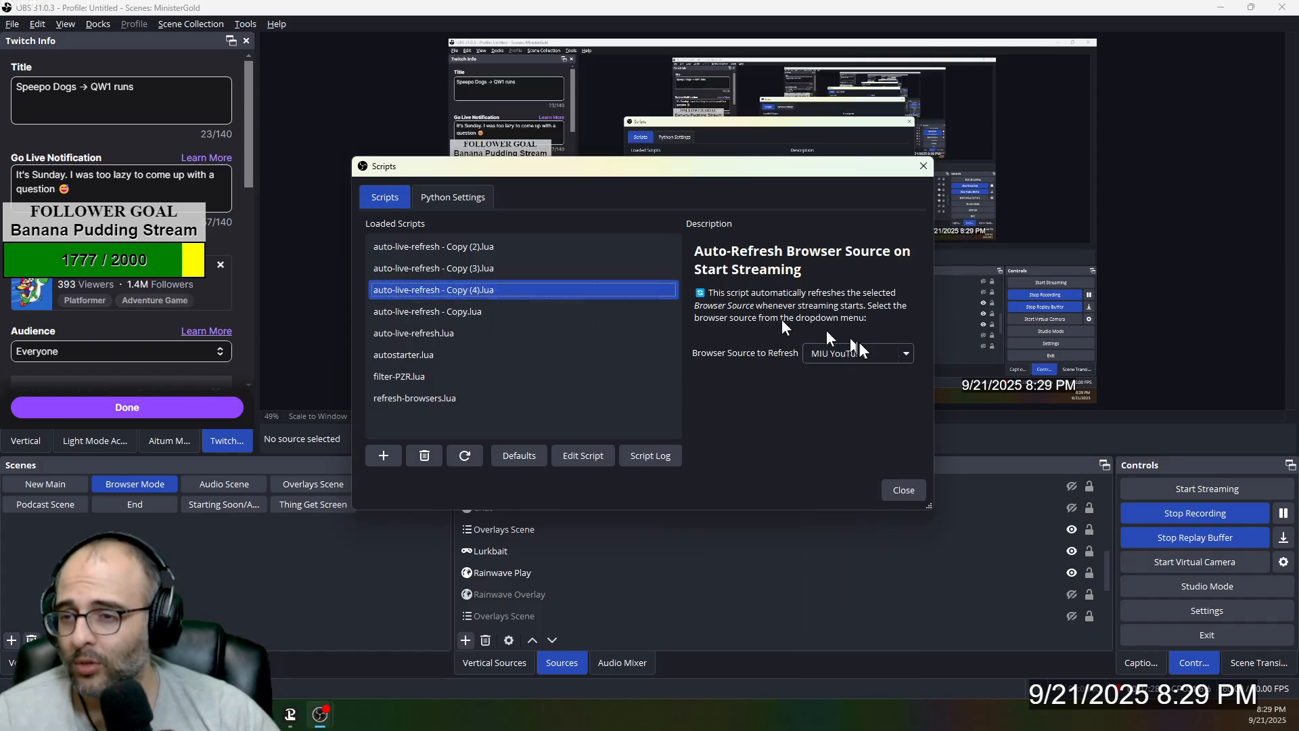
{"action": "left_click", "coordinate": [912, 353]}
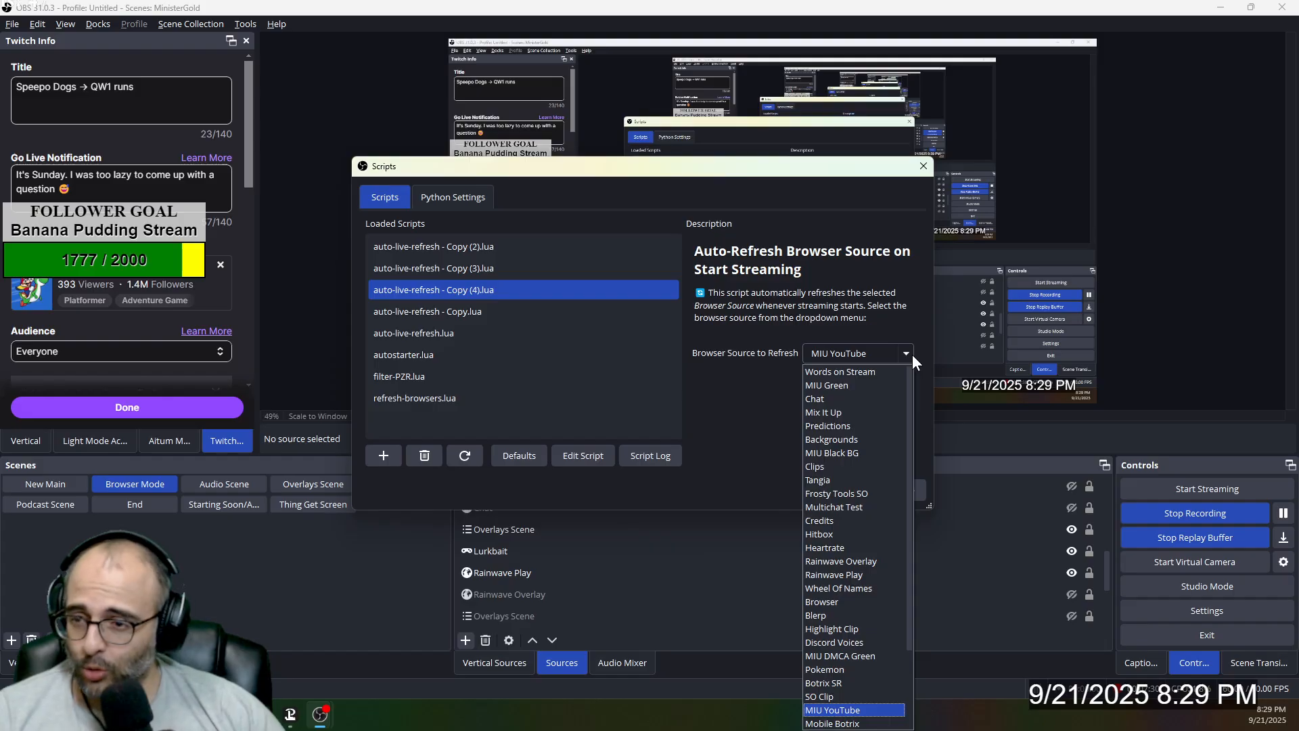
{"action": "left_click", "coordinate": [887, 320]}
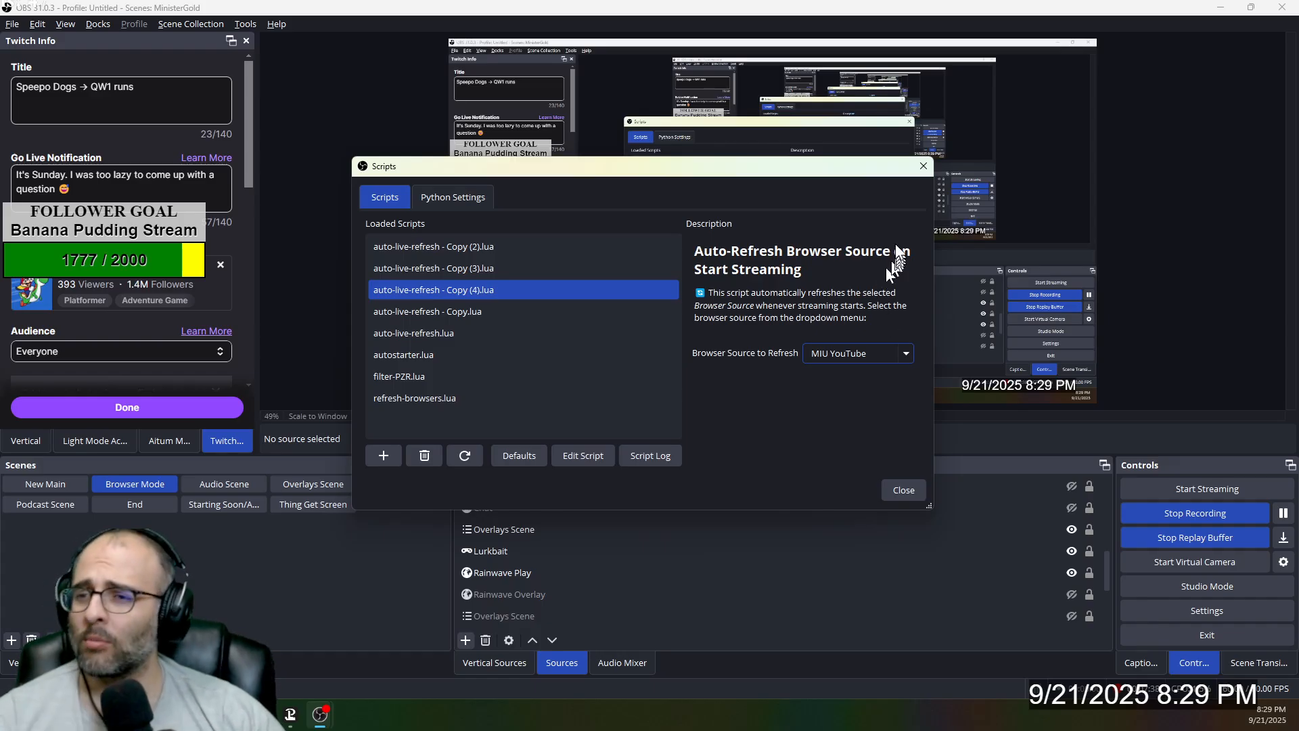
{"action": "left_click", "coordinate": [923, 166]}
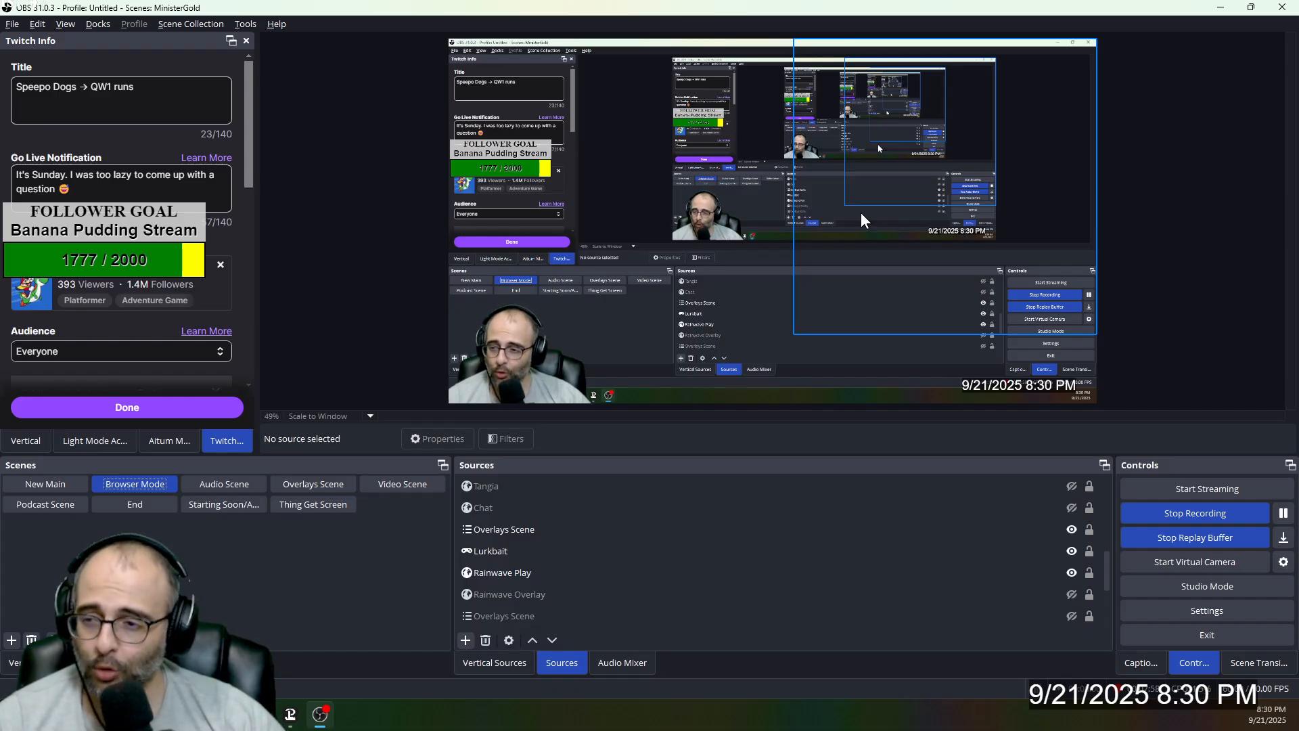
Step: Move OBS Studio out of the way, switch to Mix It Up, and open its Events page
{"action": "left_click_drag", "start_coordinate": [719, 7], "coordinate": [1298, 108]}
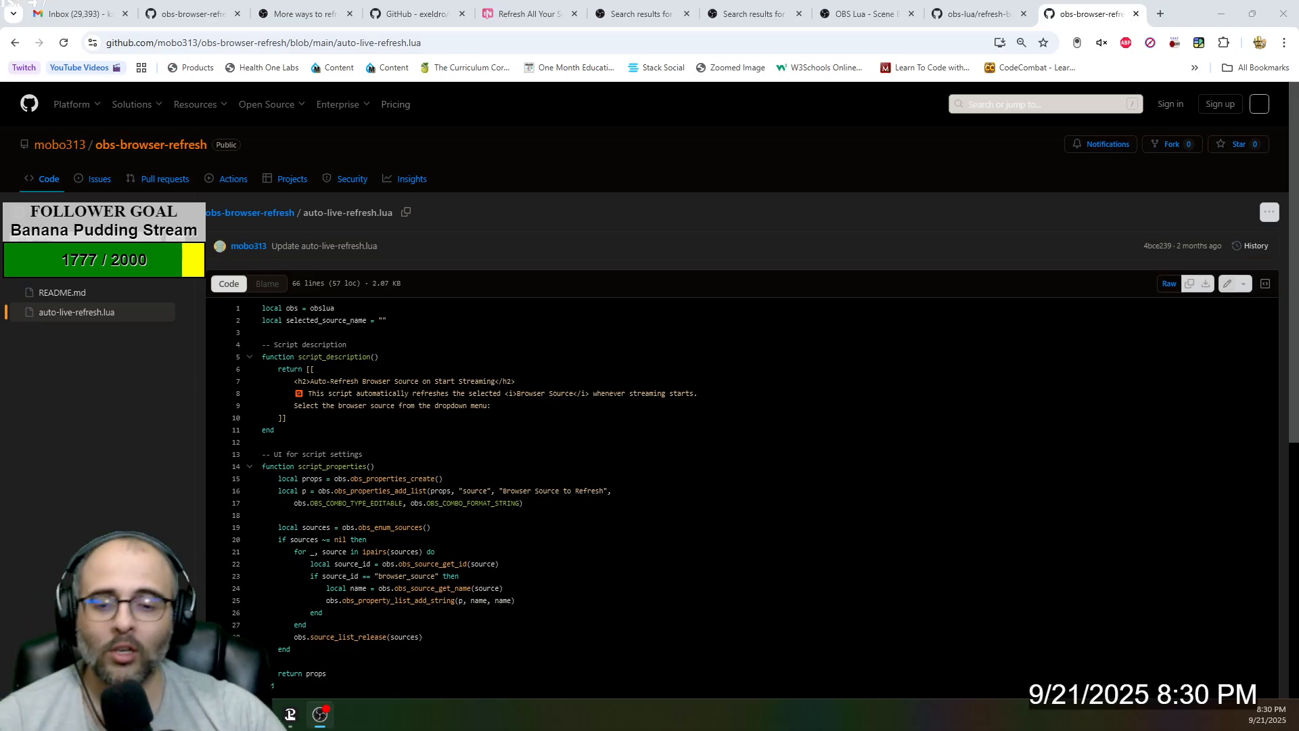
{"action": "key", "text": "alt+Tab"}
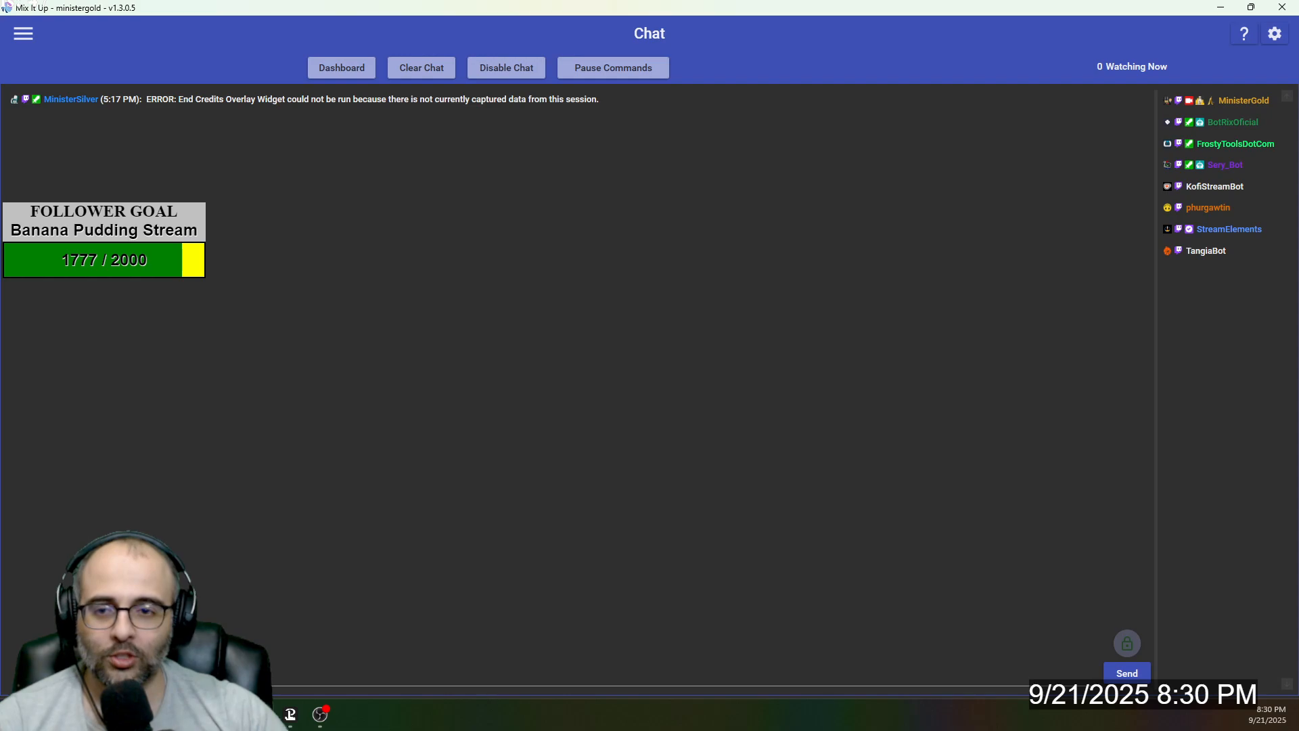
{"action": "left_click", "coordinate": [24, 35]}
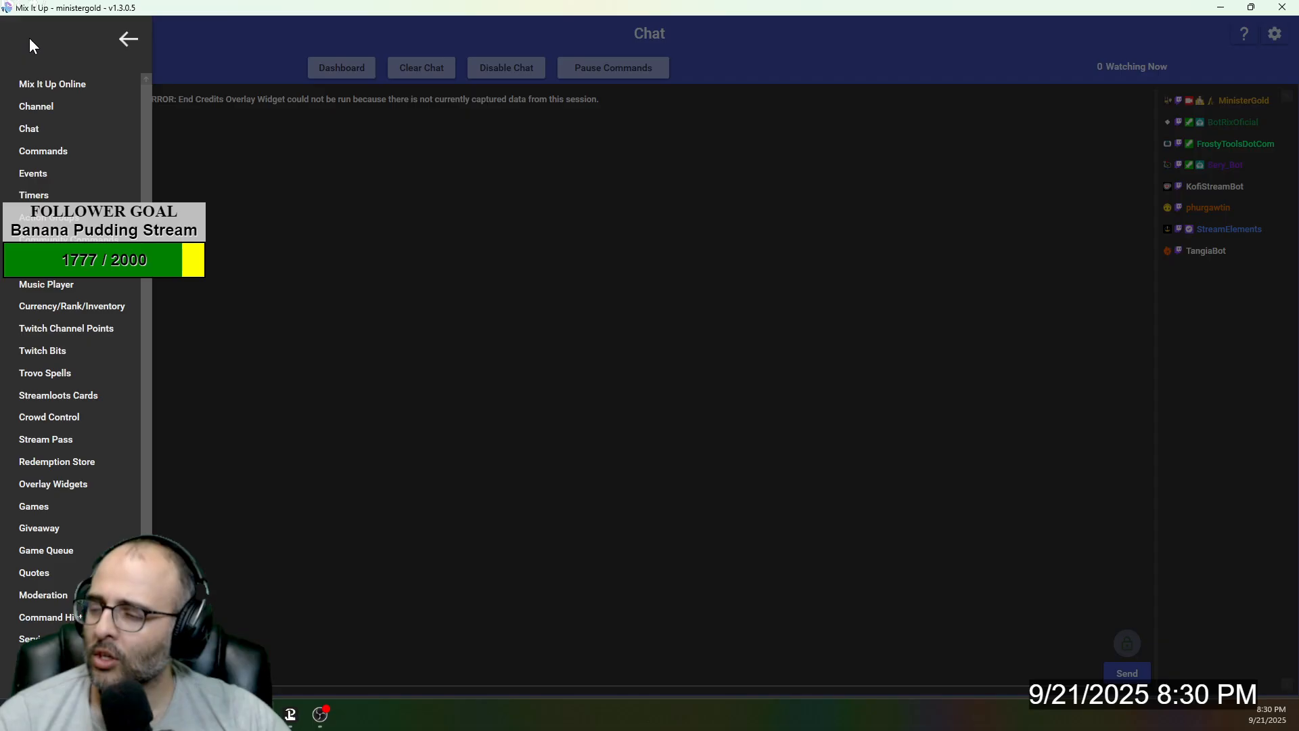
{"action": "left_click", "coordinate": [59, 177]}
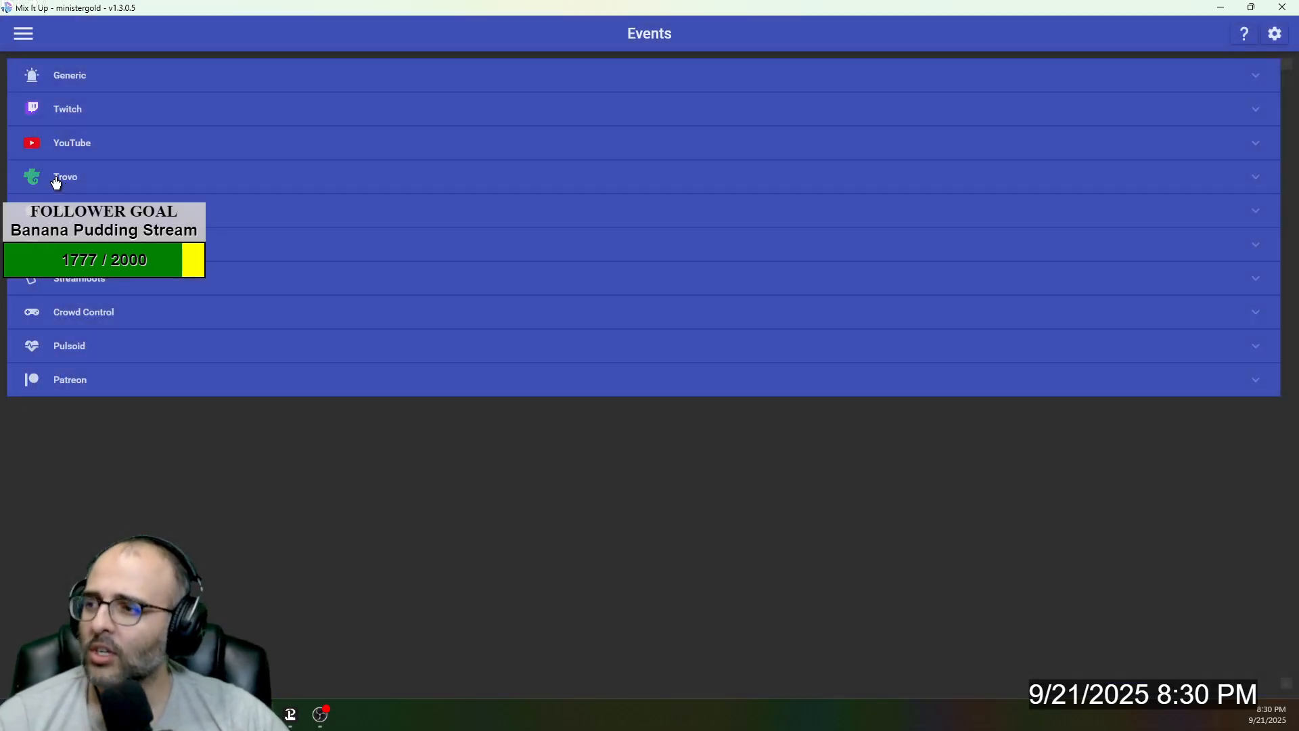
Step: Review the Generic and Twitch event groups and open the Twitch Channel Stream Start command for editing
{"action": "left_click", "coordinate": [93, 111]}
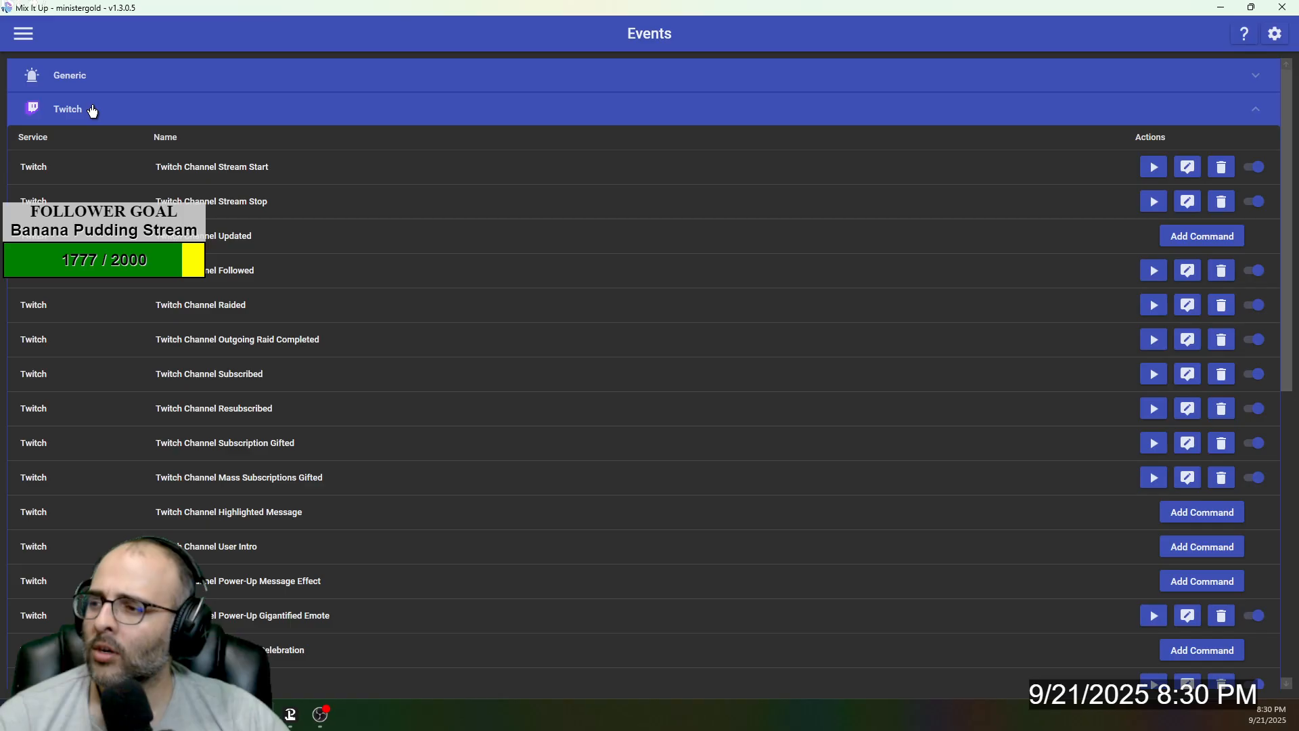
{"action": "left_click", "coordinate": [165, 110]}
{"action": "left_click", "coordinate": [172, 89]}
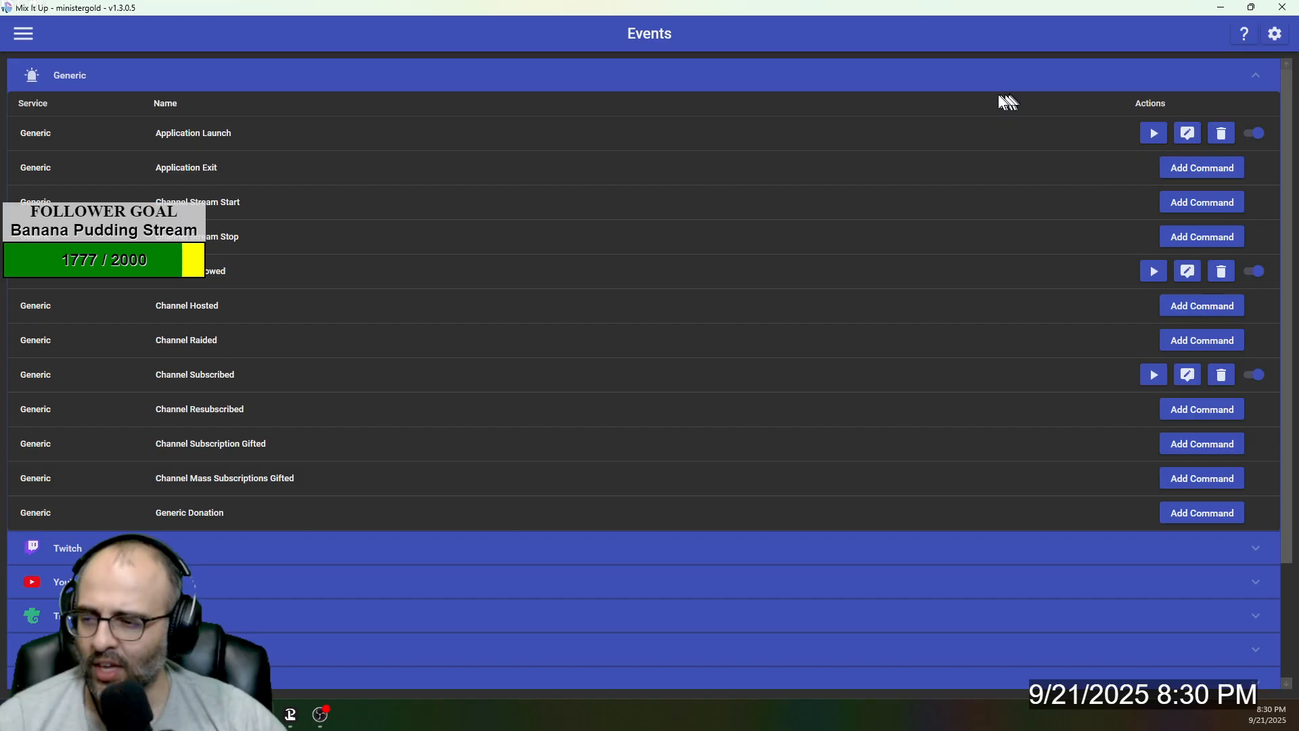
{"action": "left_click", "coordinate": [266, 548]}
{"action": "scroll", "coordinate": [271, 529], "scroll_direction": "down", "scroll_amount": 2}
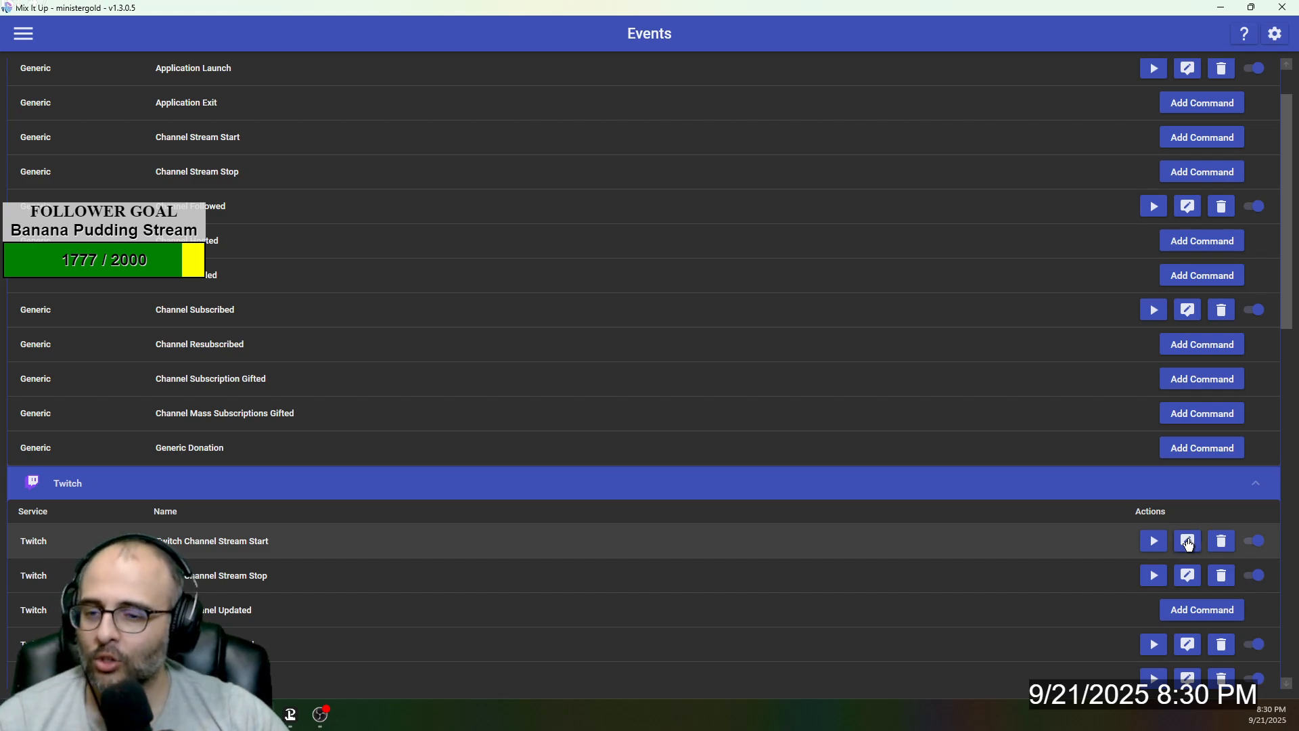
{"action": "left_click", "coordinate": [1188, 543]}
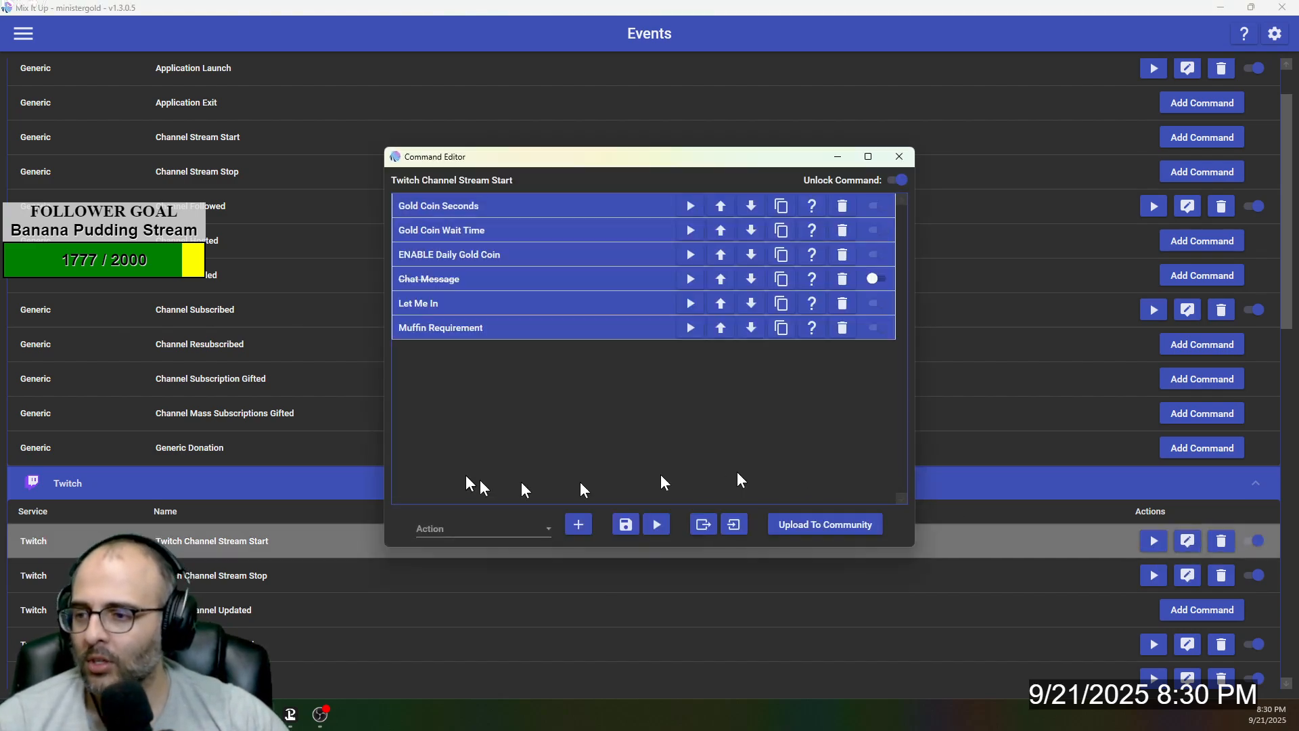
Step: Add an Input (Keyboard & Mouse) action to the Twitch Channel Stream Start command
{"action": "left_click", "coordinate": [458, 530]}
{"action": "scroll", "coordinate": [468, 446], "scroll_direction": "down", "scroll_amount": 2}
{"action": "scroll", "coordinate": [467, 433], "scroll_direction": "up", "scroll_amount": 2}
{"action": "scroll", "coordinate": [514, 379], "scroll_direction": "down", "scroll_amount": 2}
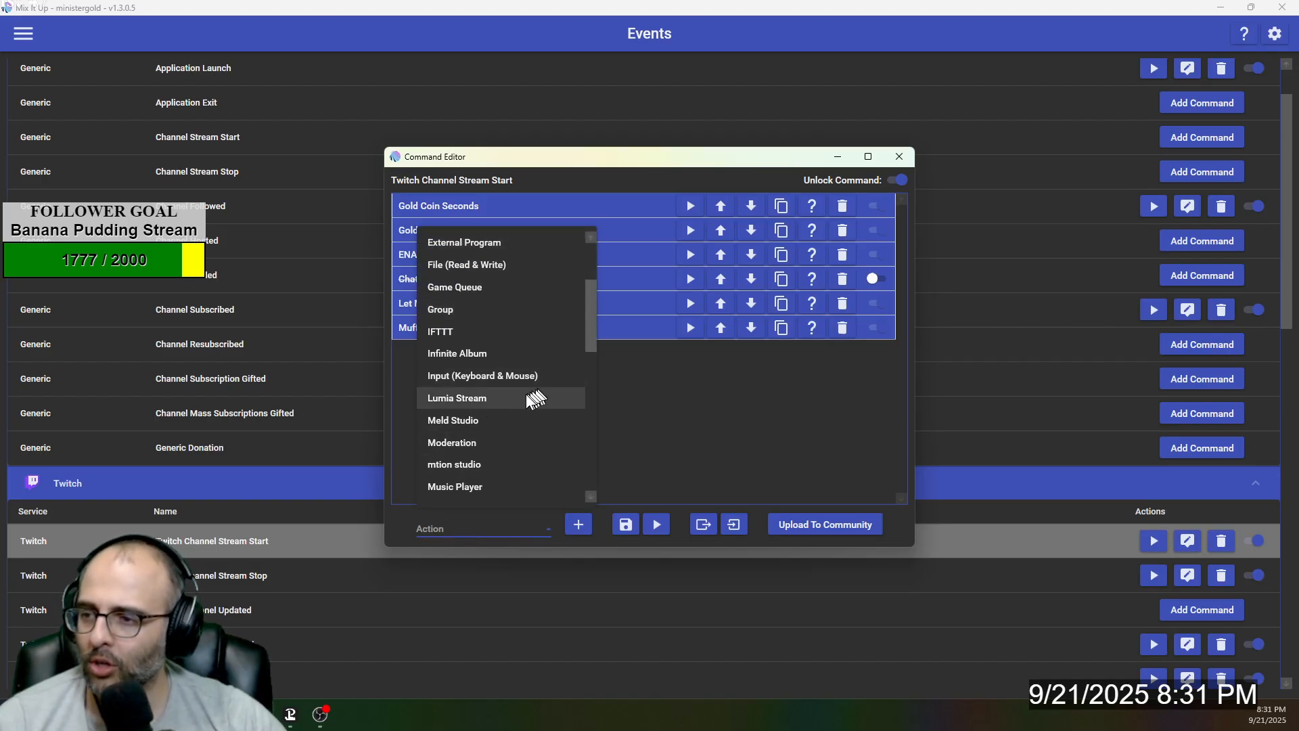
{"action": "left_click", "coordinate": [489, 377]}
{"action": "left_click", "coordinate": [577, 525]}
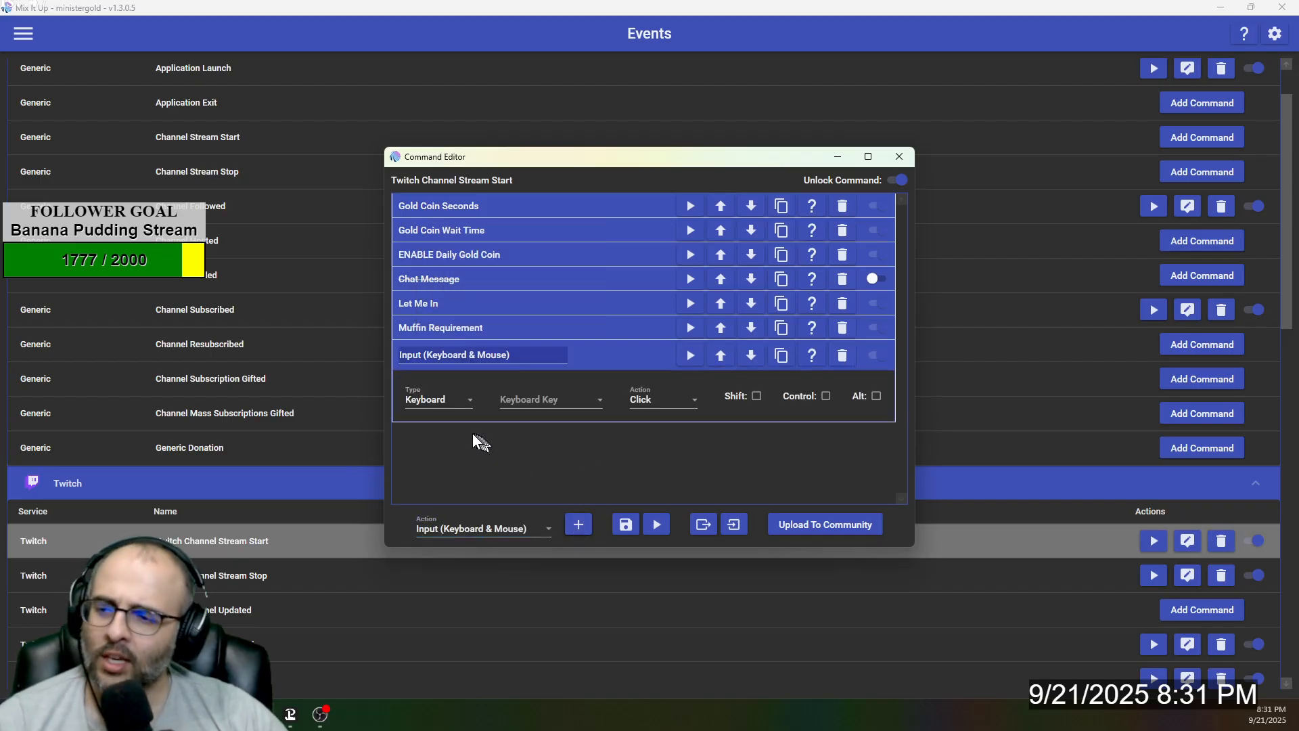
Step: Set the new input action's keyboard key to R with the Shift and Control modifiers enabled
{"action": "left_click", "coordinate": [521, 399]}
{"action": "scroll", "coordinate": [553, 501], "scroll_direction": "down", "scroll_amount": 15}
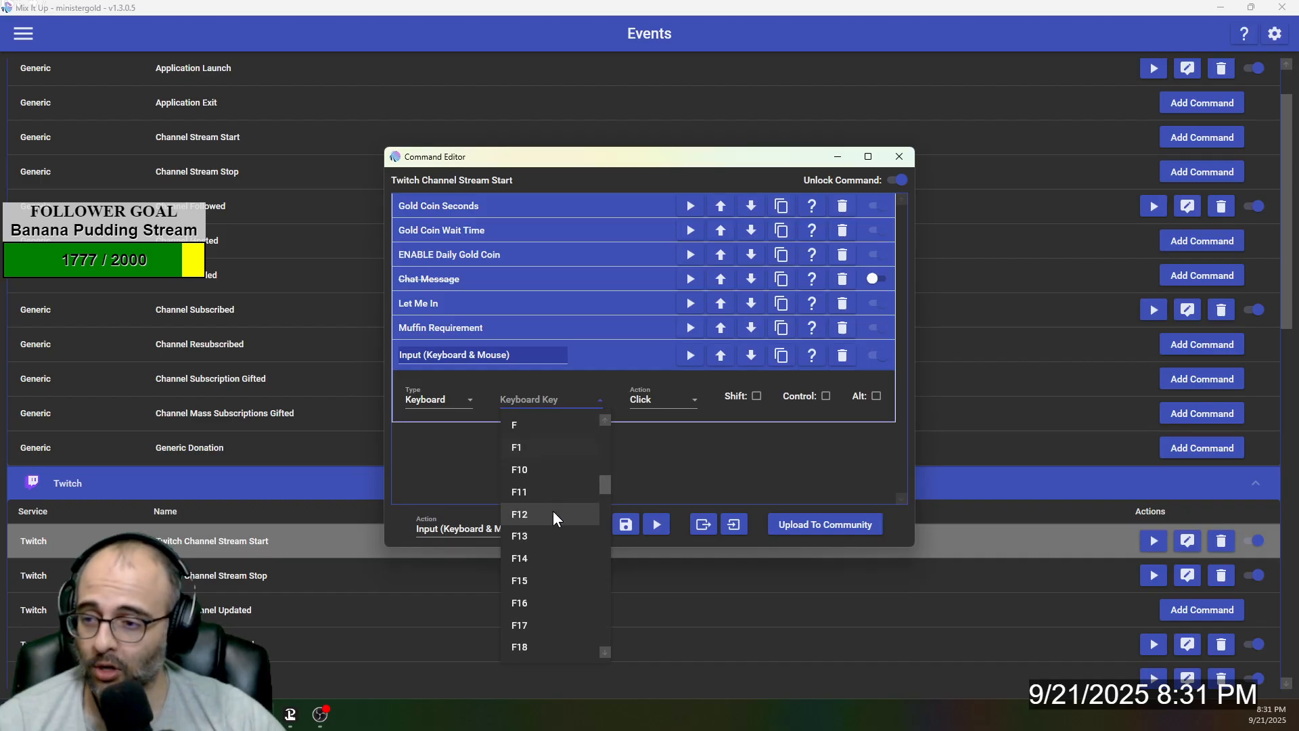
{"action": "scroll", "coordinate": [554, 523], "scroll_direction": "down", "scroll_amount": 3}
{"action": "scroll", "coordinate": [554, 522], "scroll_direction": "up", "scroll_amount": 3}
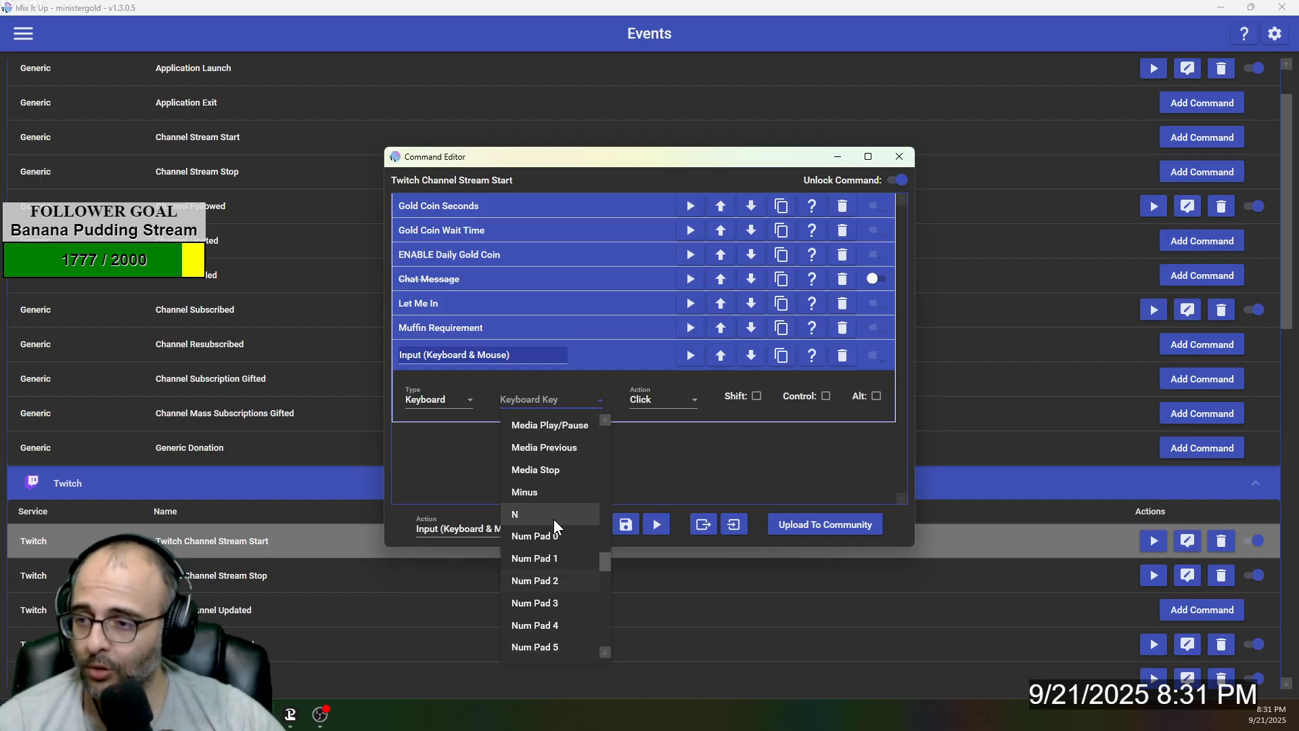
{"action": "scroll", "coordinate": [553, 523], "scroll_direction": "down", "scroll_amount": 10}
{"action": "scroll", "coordinate": [553, 518], "scroll_direction": "up", "scroll_amount": 3}
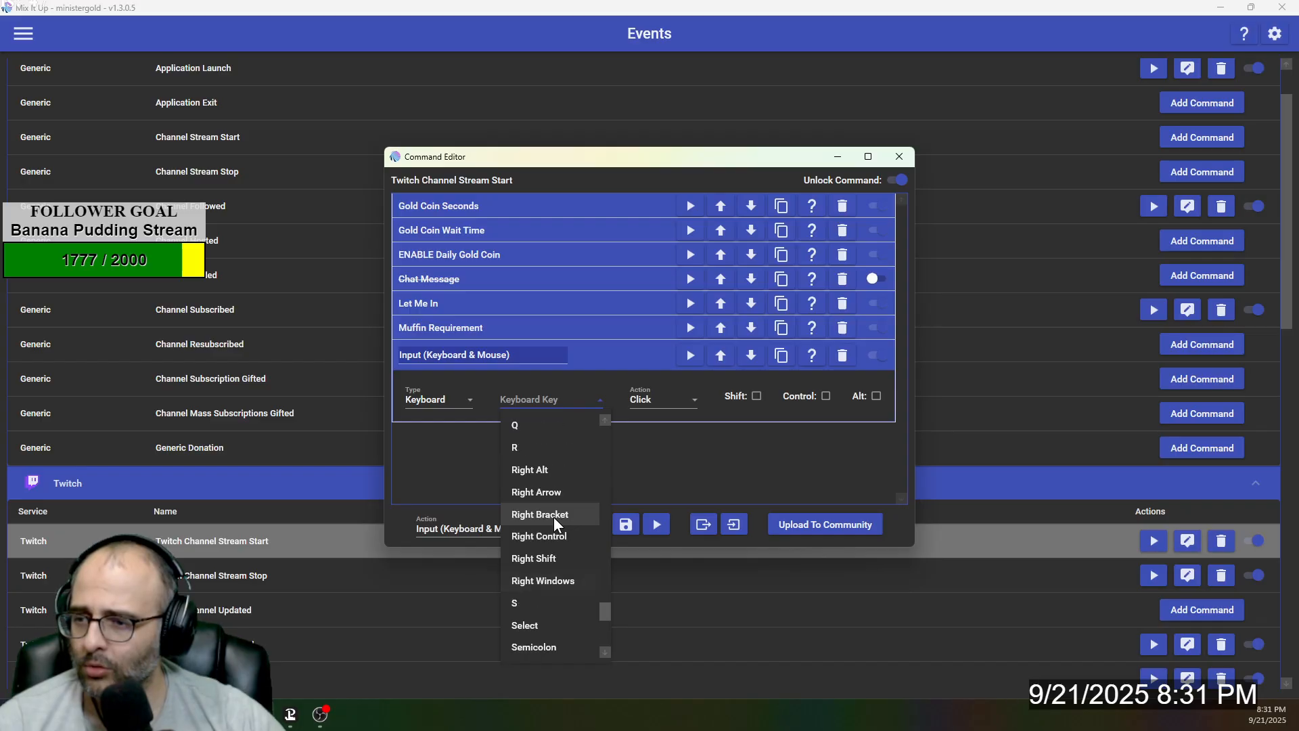
{"action": "left_click", "coordinate": [538, 448]}
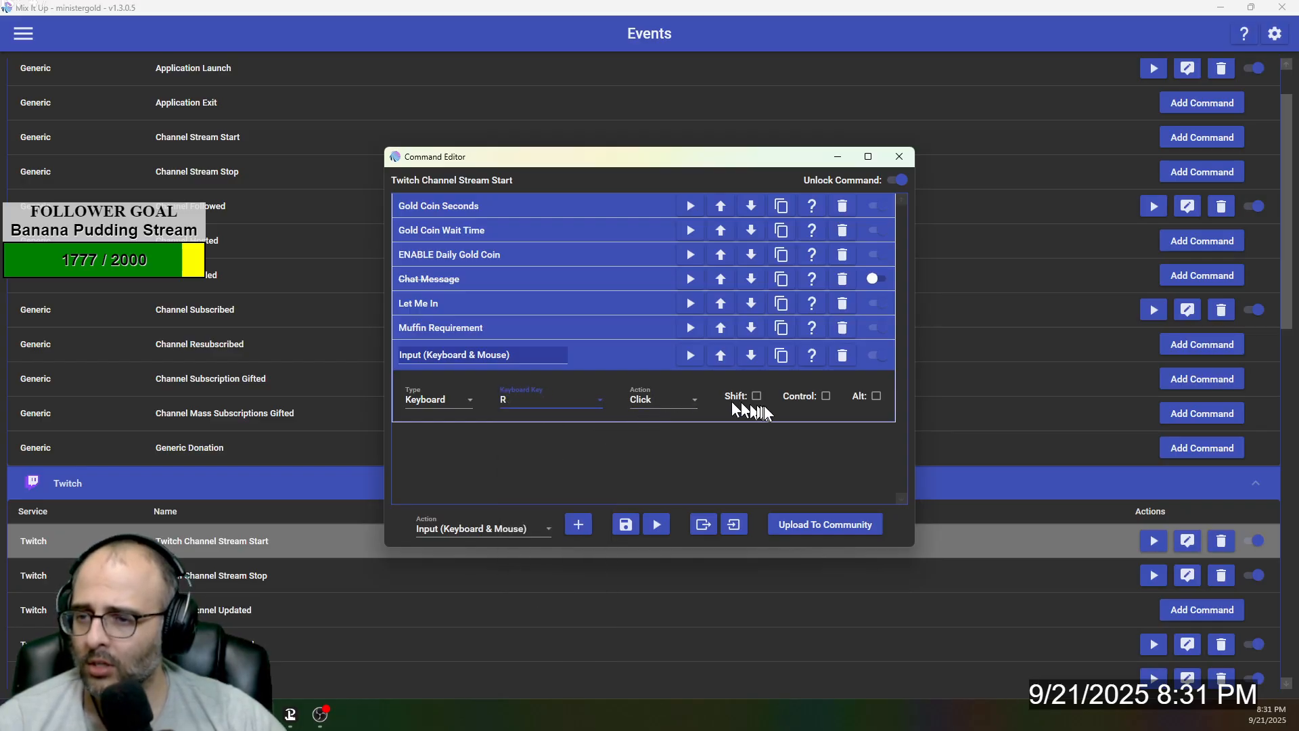
{"action": "left_click", "coordinate": [826, 395]}
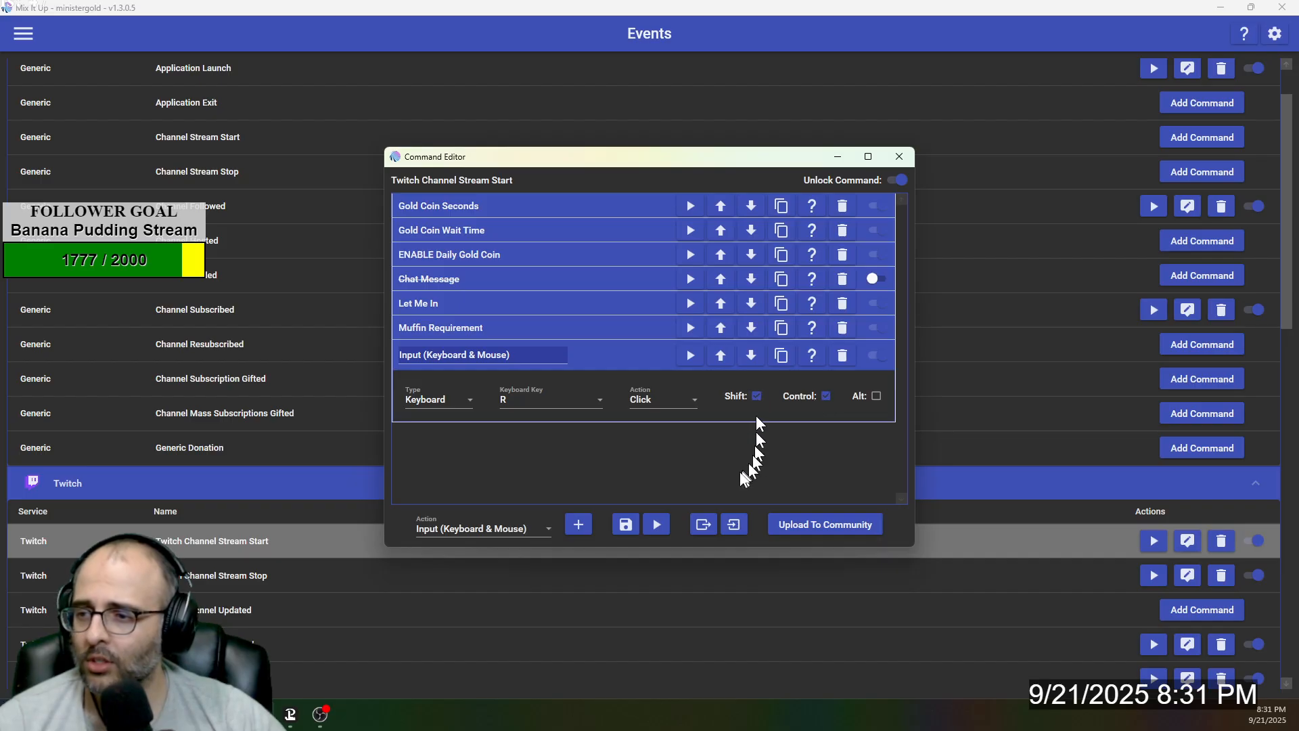
Step: Rename the new input action to "Refresh Browser Sources" and save the Twitch Channel Stream Start command
{"action": "left_click", "coordinate": [575, 364]}
{"action": "left_click", "coordinate": [575, 363]}
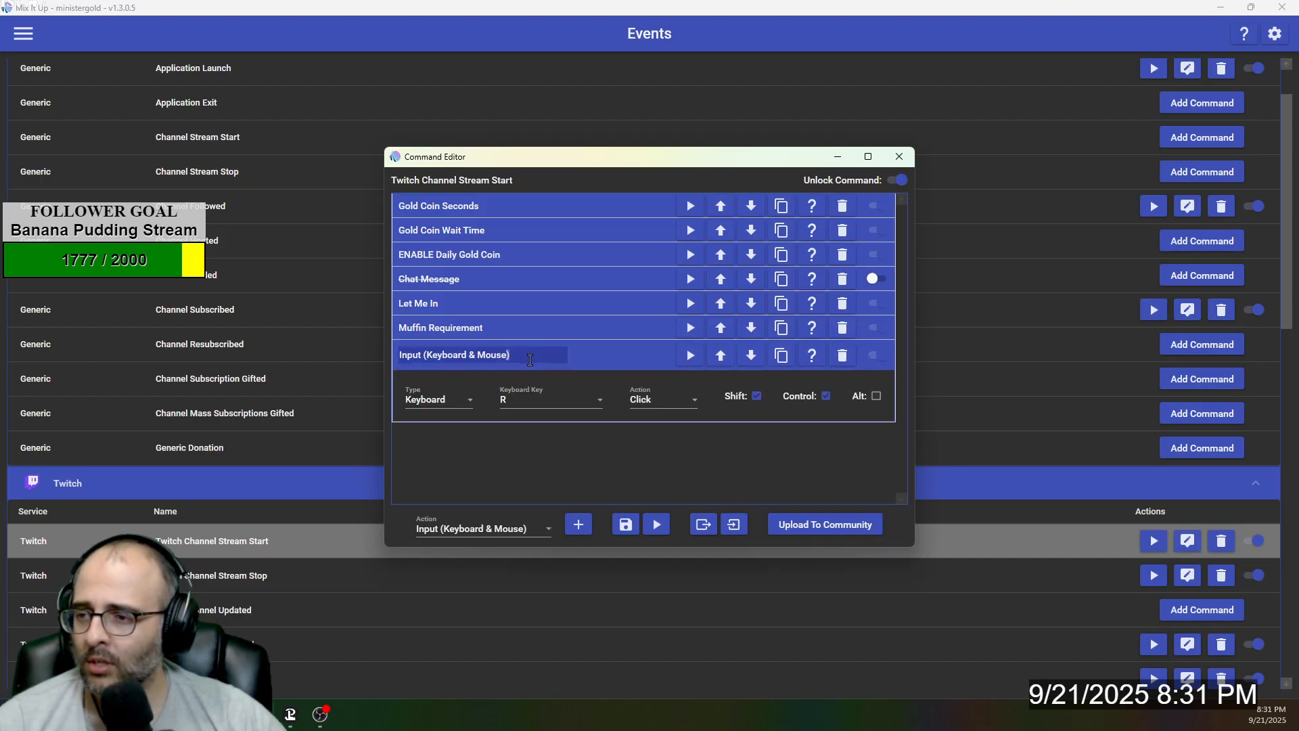
{"action": "key", "text": "ctrl+a"}
{"action": "type", "text": "Refre"}
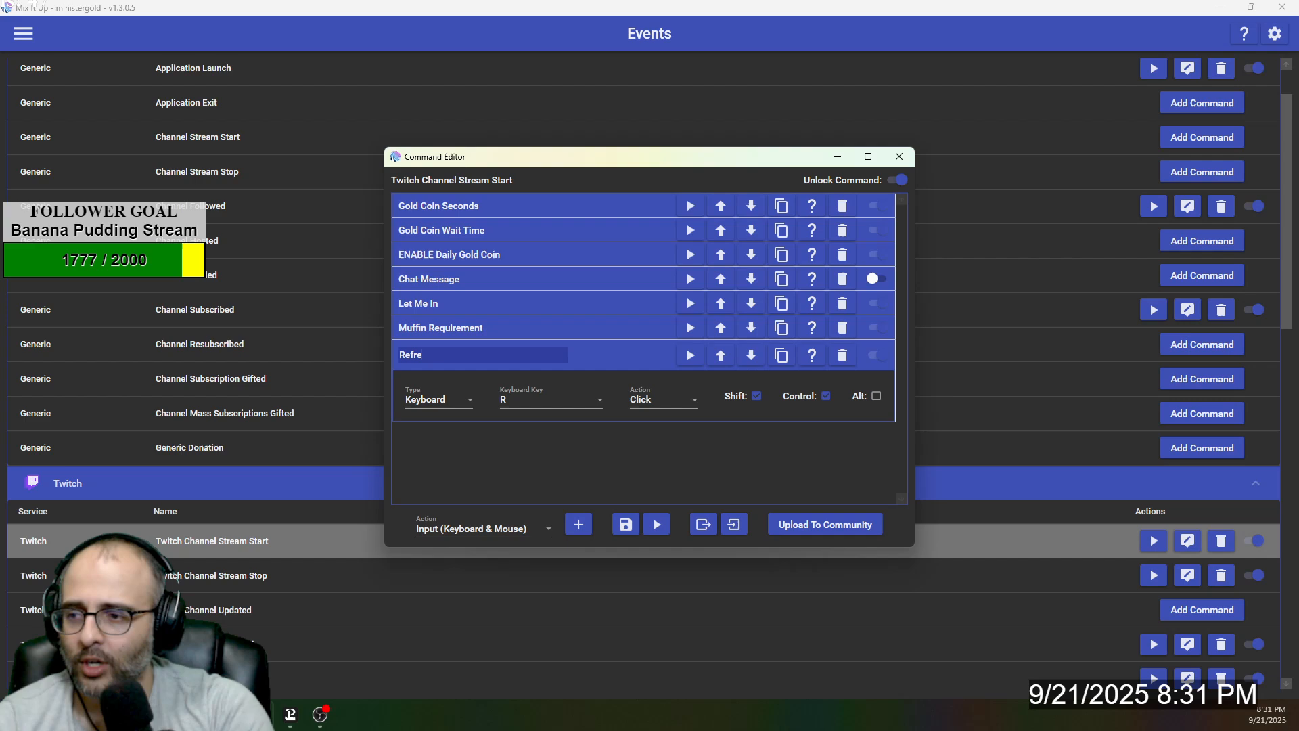
{"action": "type", "text": "sh Browser Sources"}
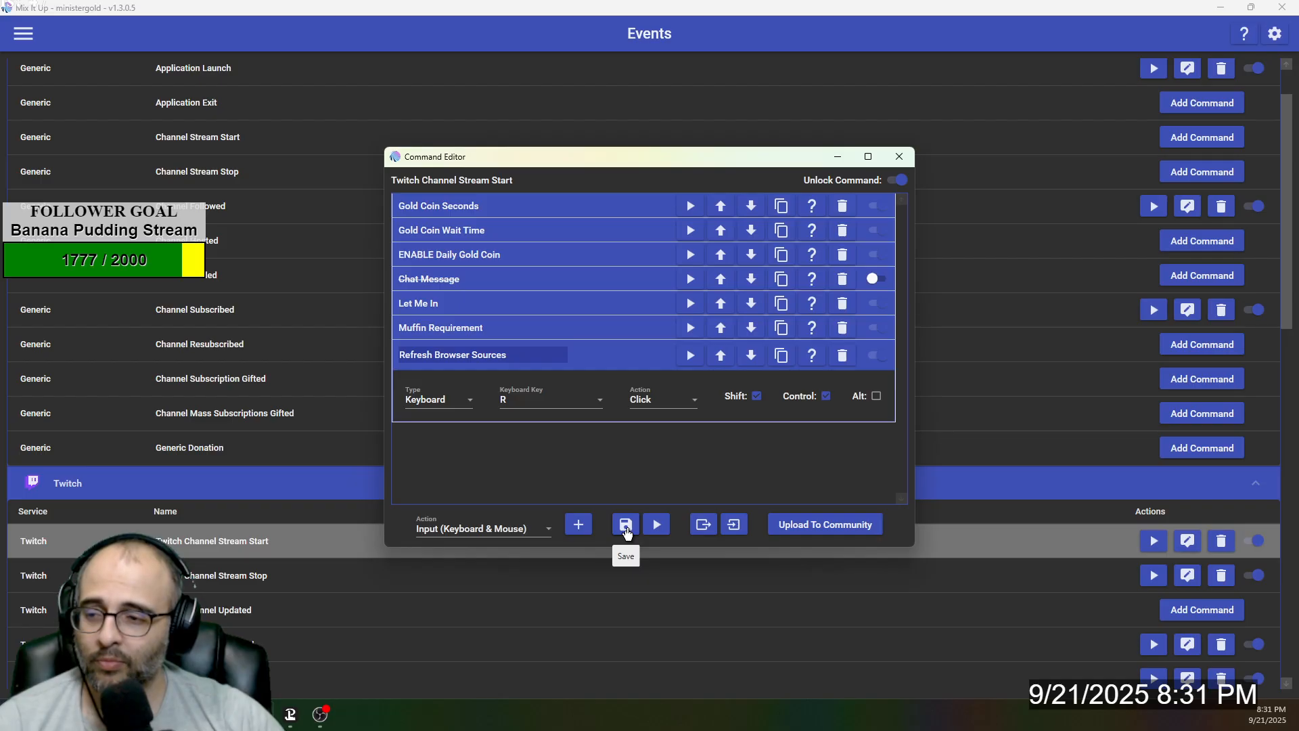
{"action": "left_click", "coordinate": [625, 527]}
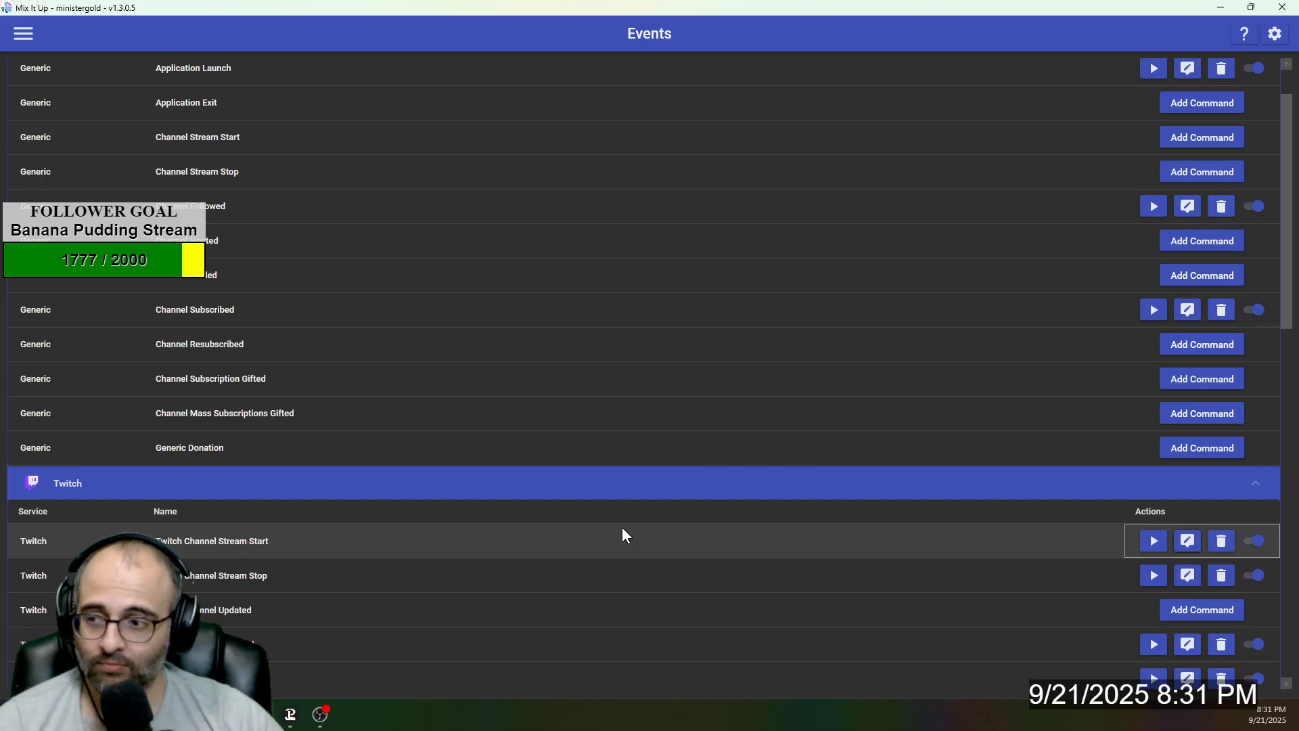
{"action": "left_click", "coordinate": [617, 525]}
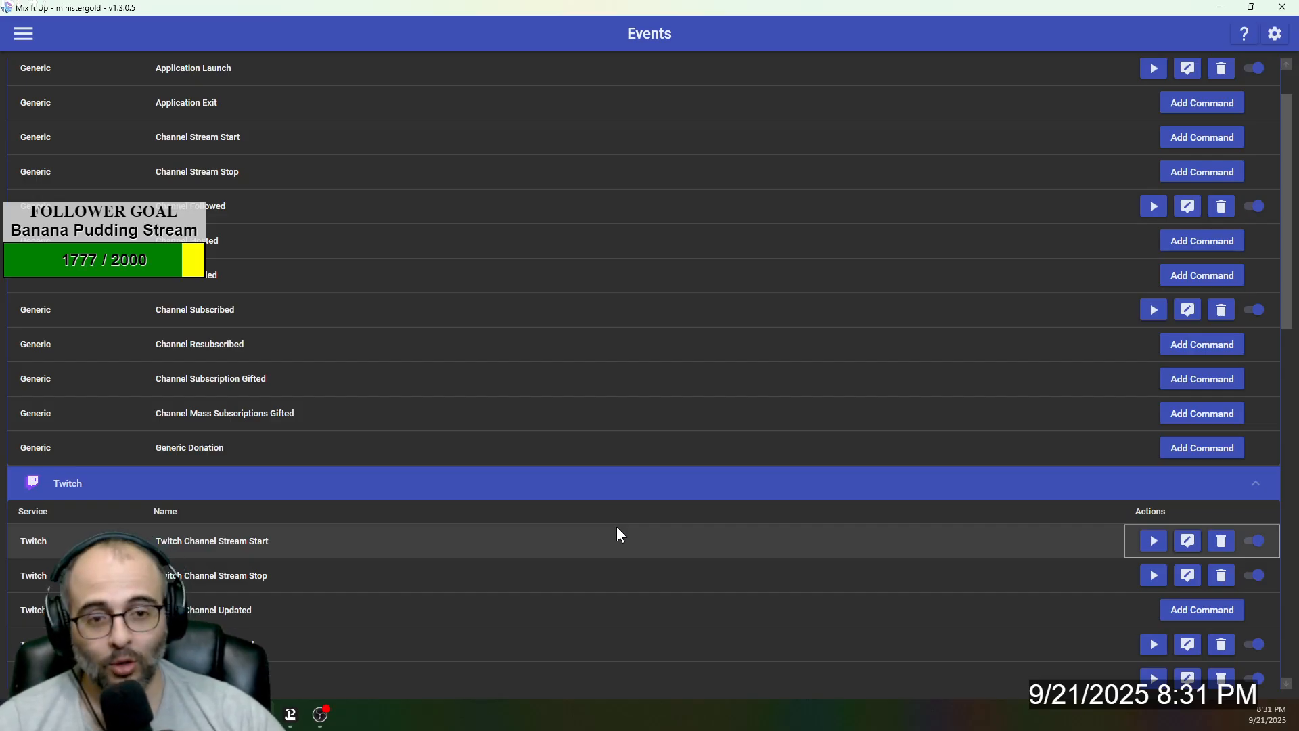
{"action": "left_click", "coordinate": [619, 533]}
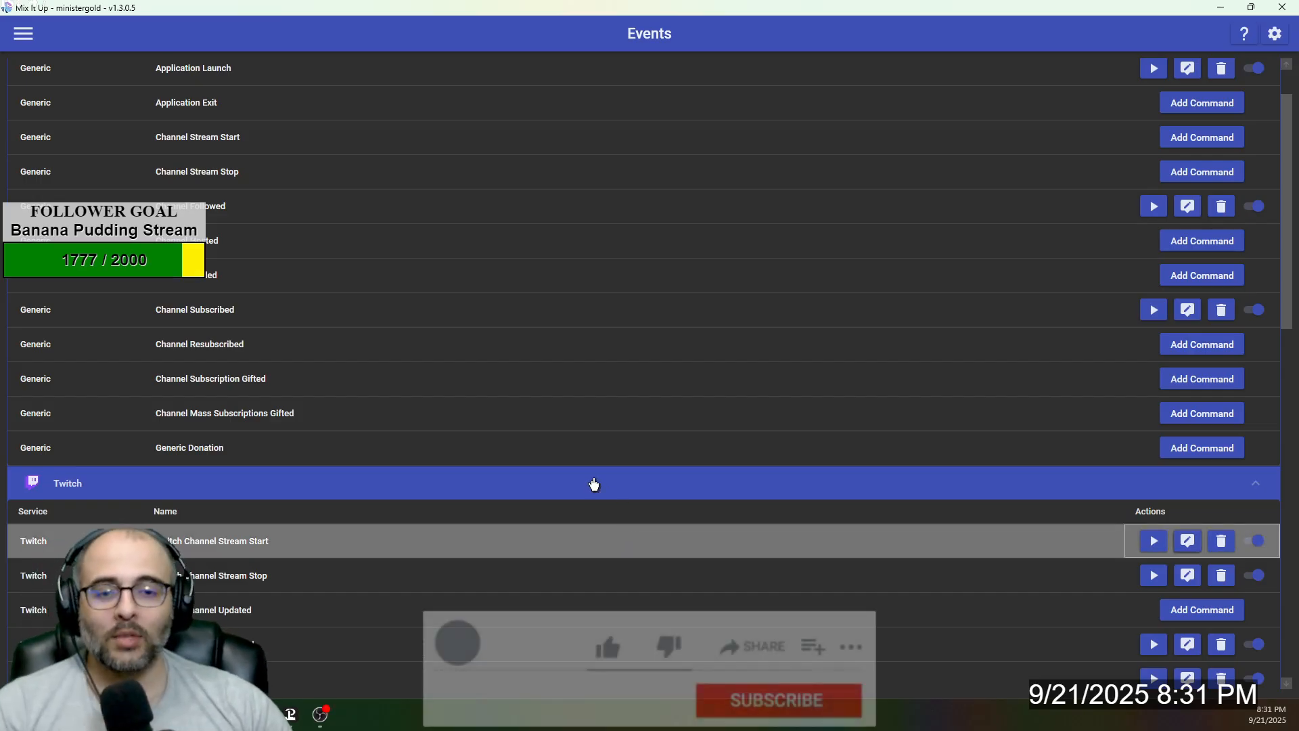